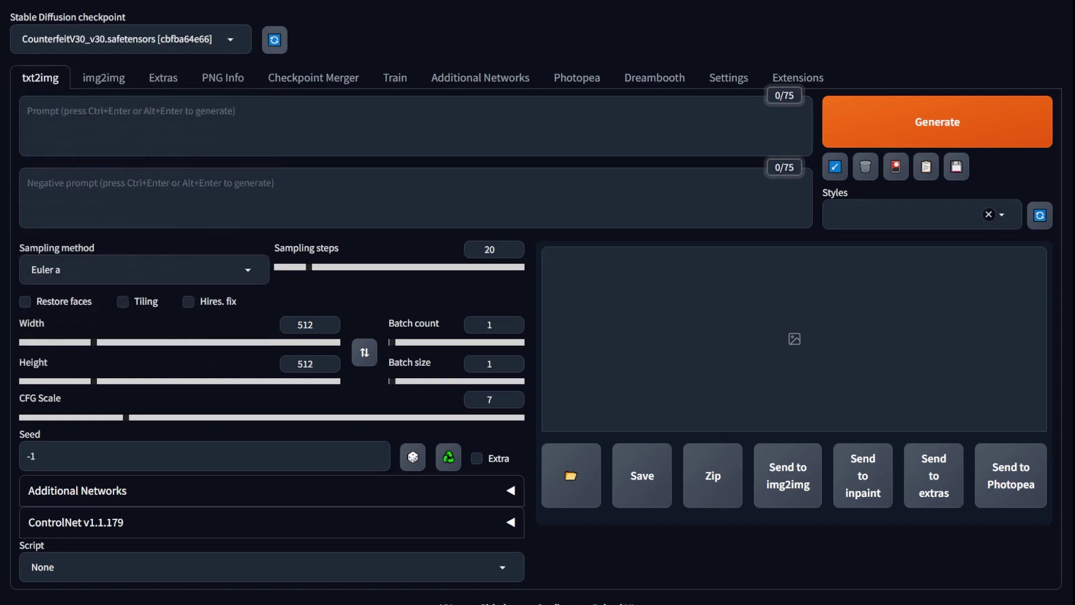
Step: Show the installed models in the Stable Diffusion checkpoint dropdown
left_click(129, 39)
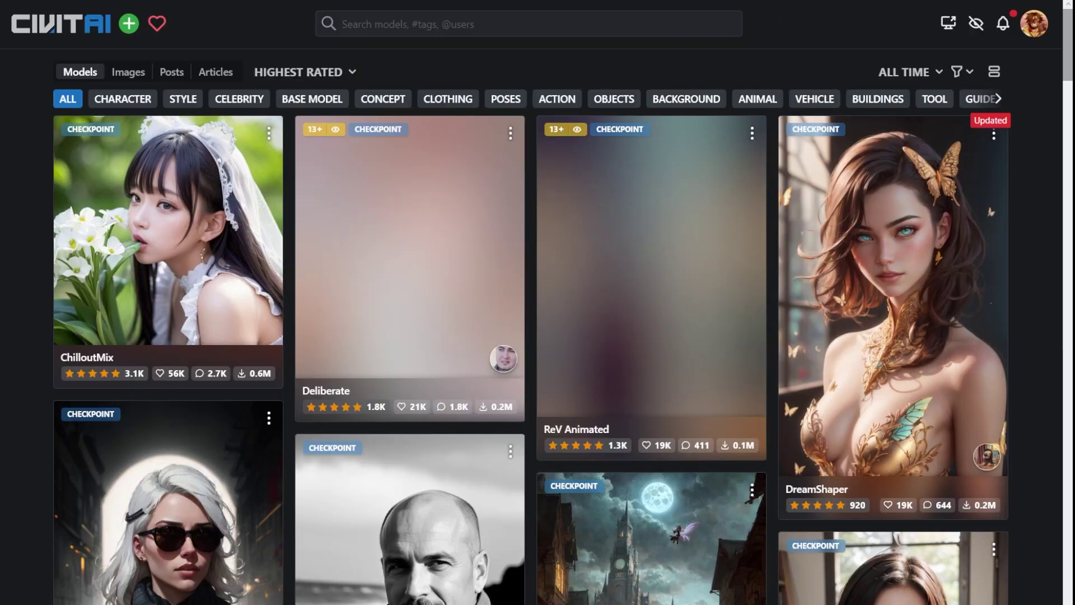
Step: Scroll the Civitai model grid and open the Lyriel model's page
scroll(537, 325, "down", 8)
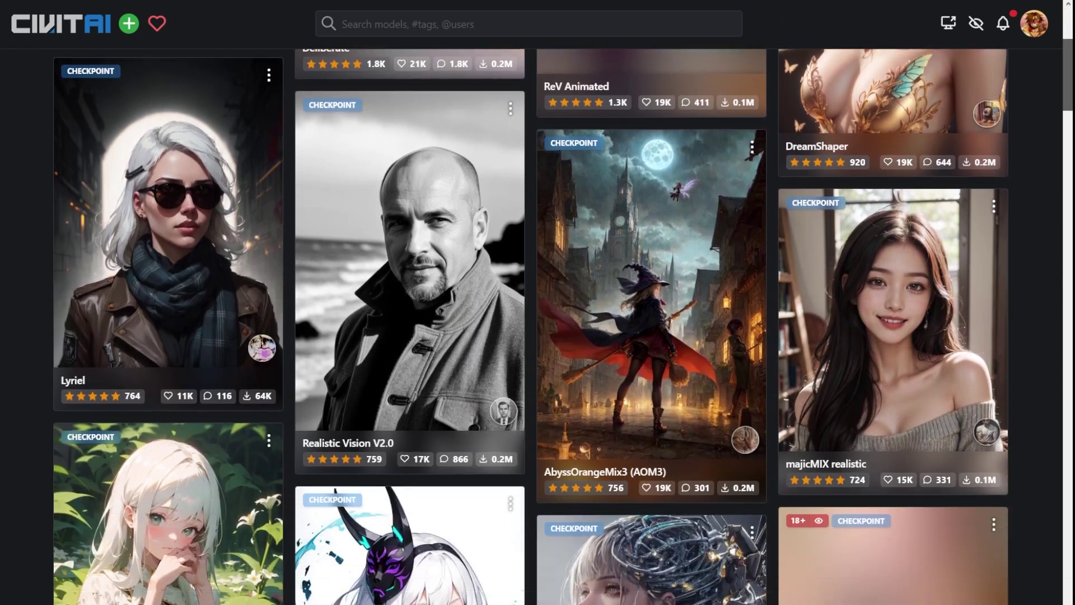
scroll(538, 325, "down", 12)
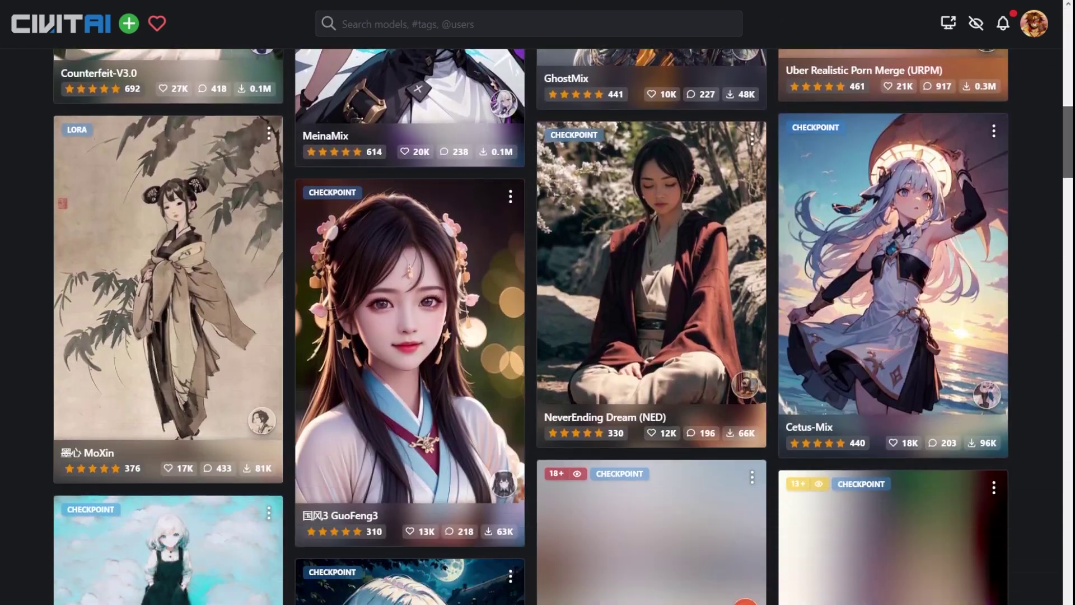
scroll(538, 325, "down", 15)
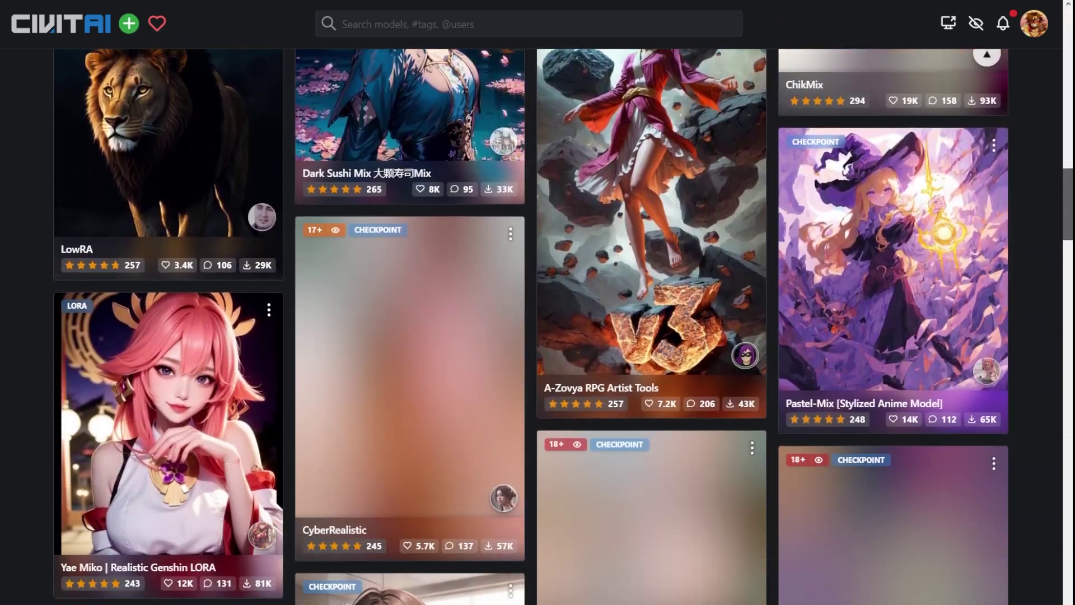
scroll(538, 325, "down", 11)
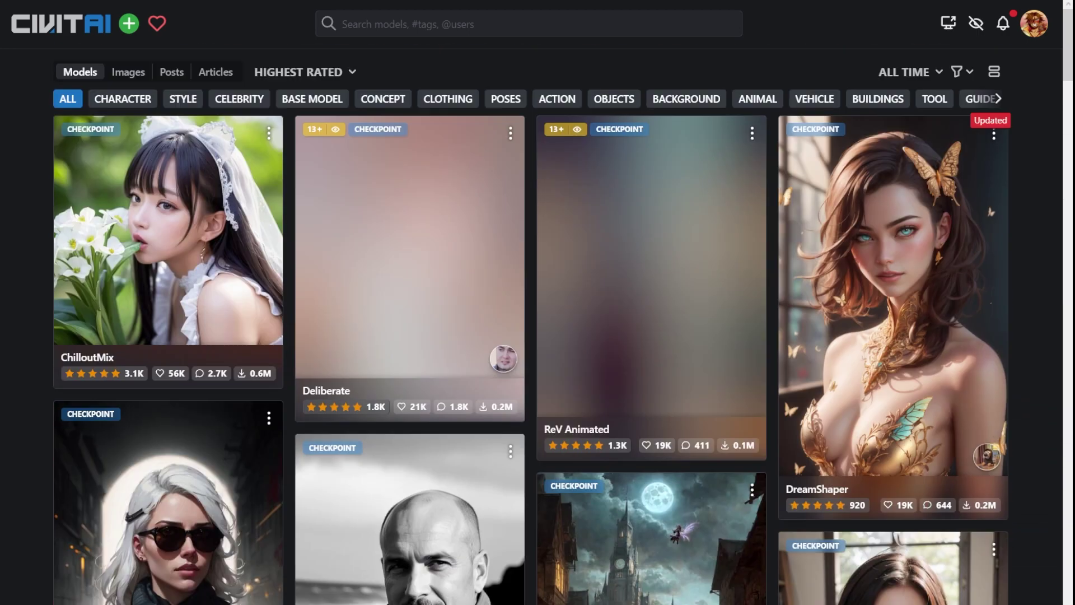
left_click(168, 504)
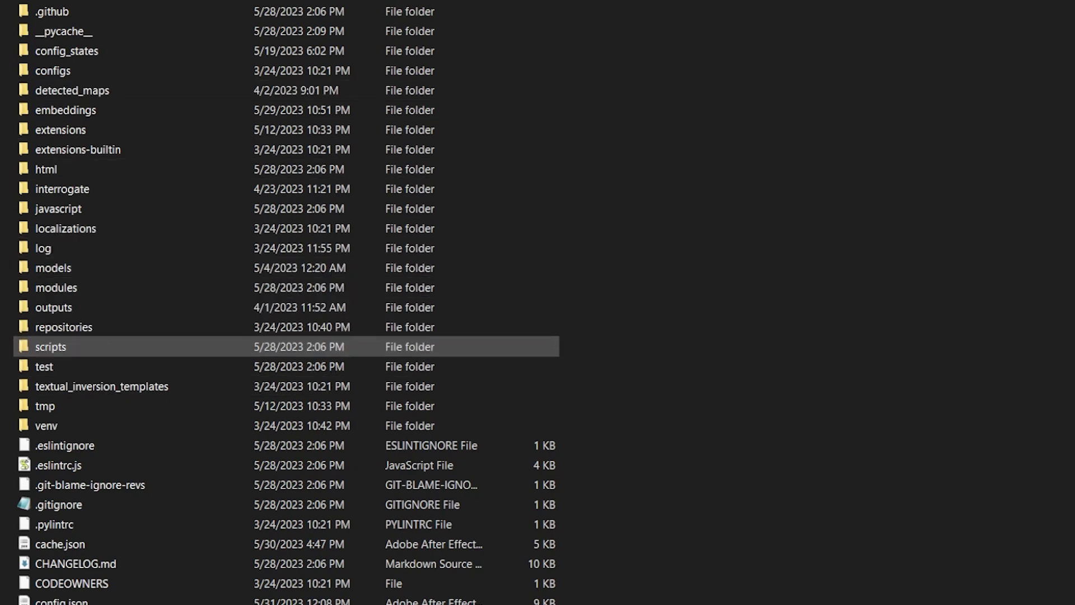
Step: Open the models folder in the web UI installation directory
double_click(53, 268)
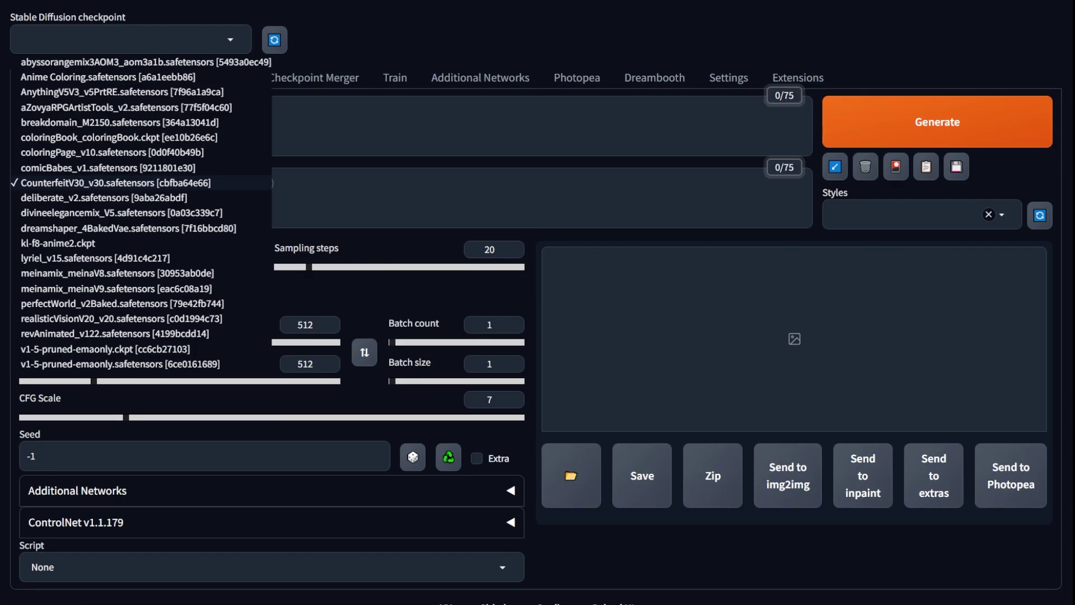
Step: Replace the CounterfeitV30 checkpoint with lyriel_v15.safetensors
key("Escape")
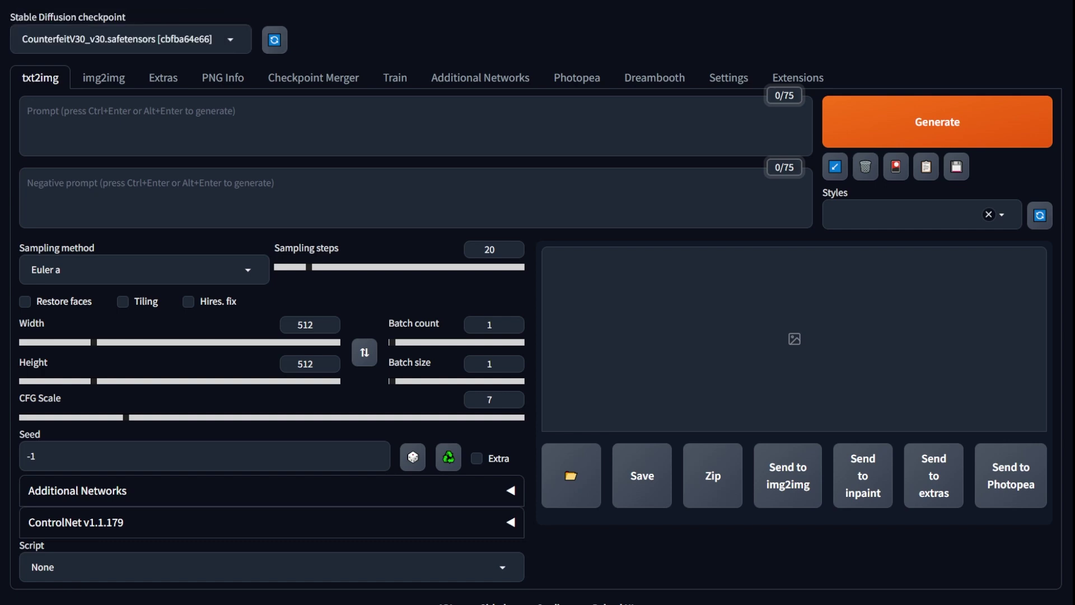
left_click(131, 39)
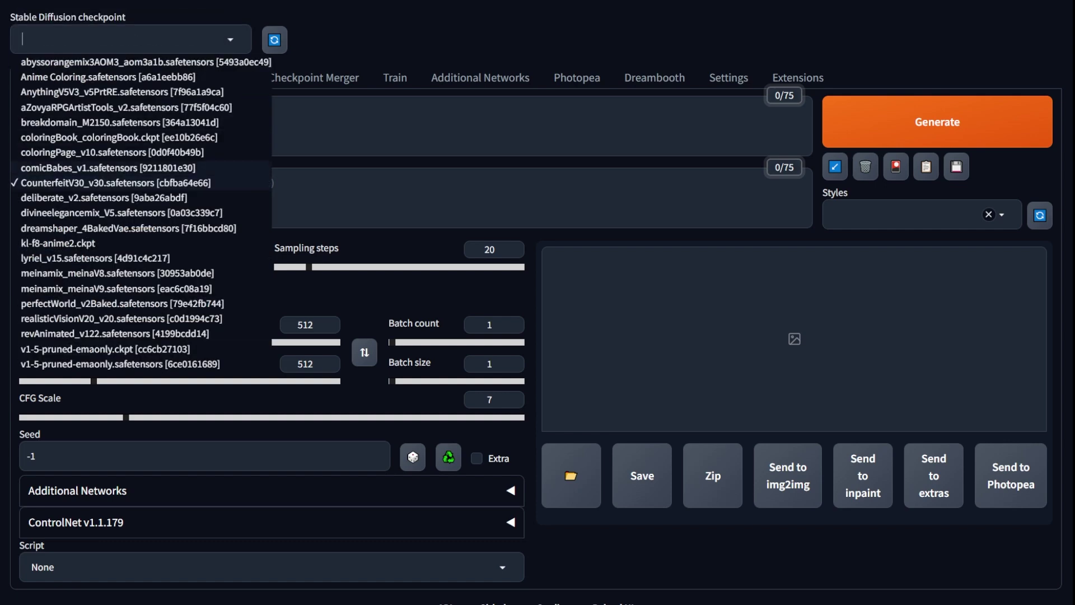
key("Return")
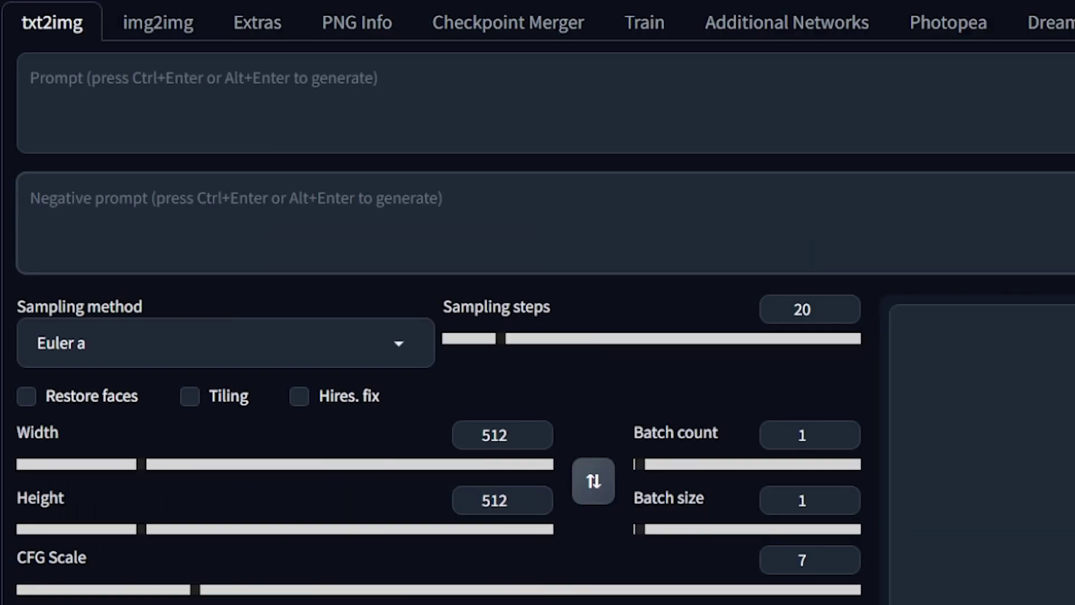
type("worst q")
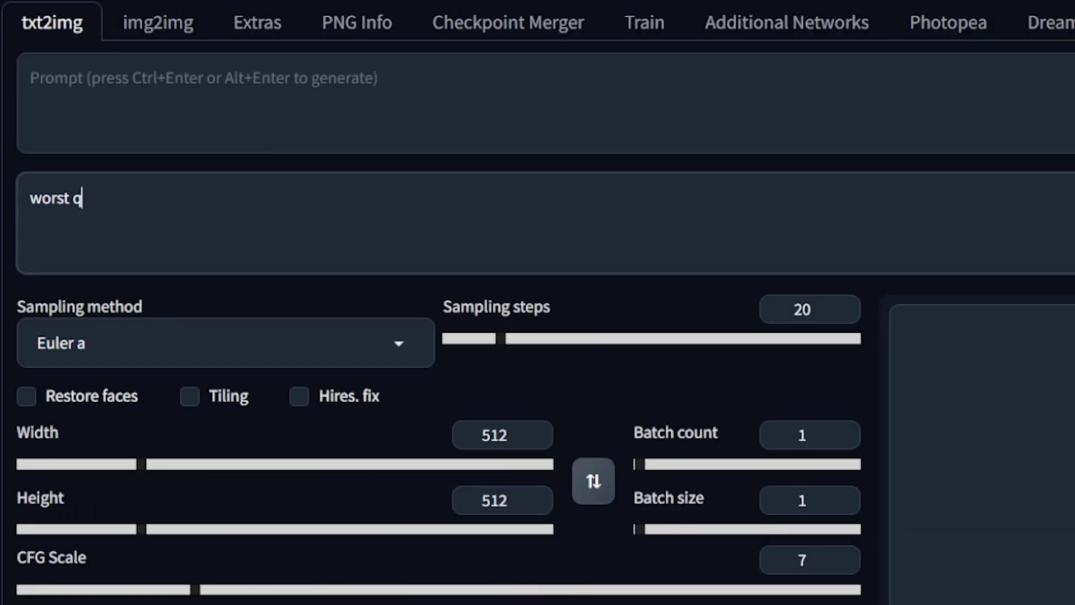
type("uality, bad qual")
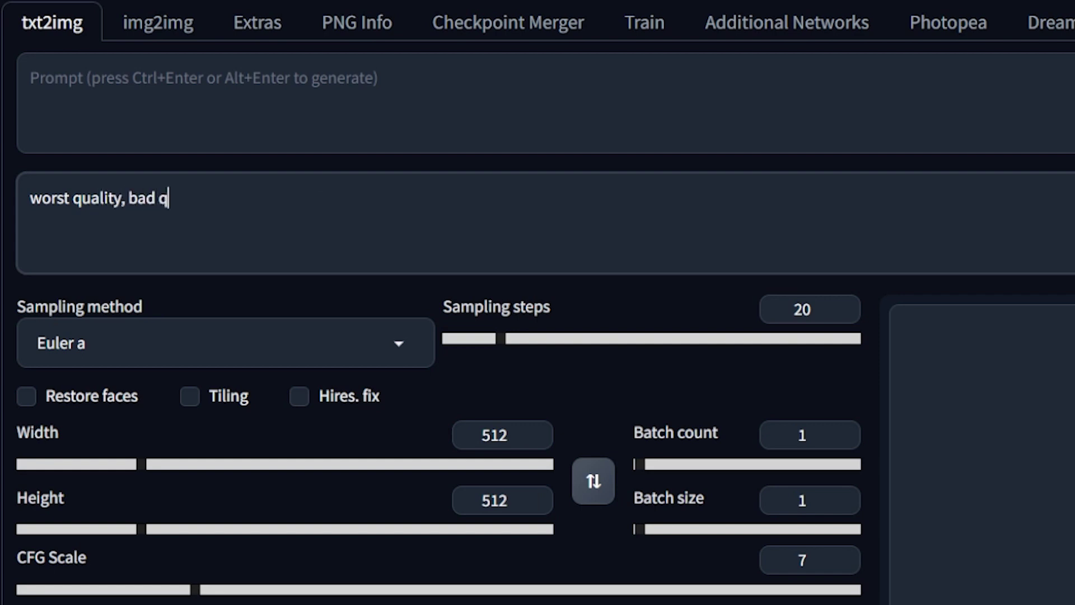
type("uity")
key("BackSpace")
key("BackSpace")
key("BackSpace")
key("BackSpace")
key("BackSpace")
key("BackSpace")
key("BackSpace")
key("BackSpace")
key("BackSpace")
key("BackSpace")
key("BackSpace")
key("BackSpace")
key("BackSpace")
key("BackSpace")
key("BackSpace")
key("BackSpace")
key("BackSpace")
key("BackSpace")
key("BackSpace")
key("BackSpace")
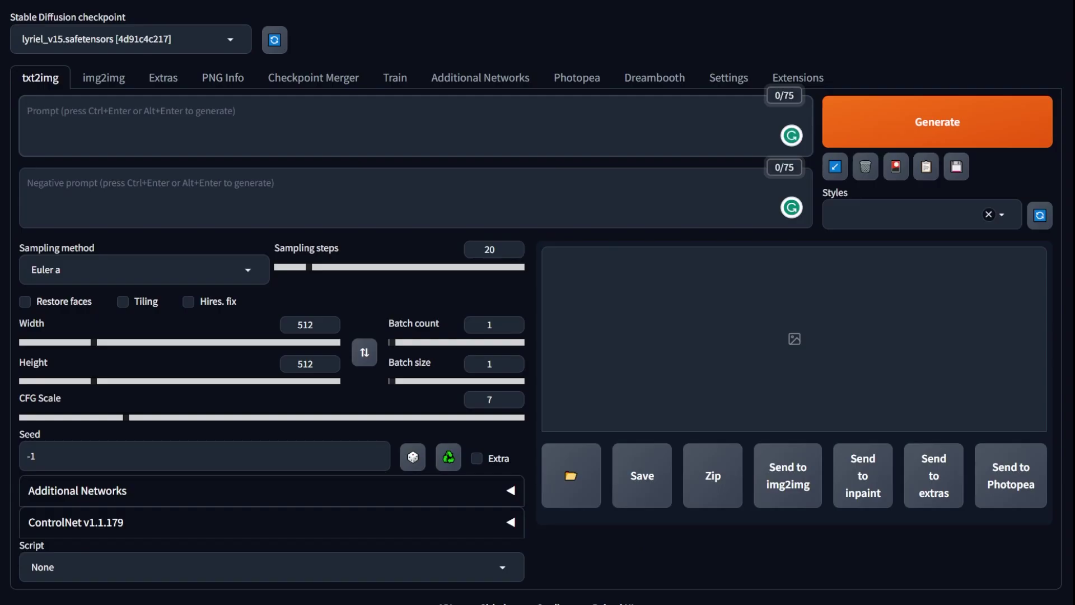
Step: Generate 'woman on beach' with negatives like worst quality, monochrome, disfigured hands, missing body parts
type("woman on beac")
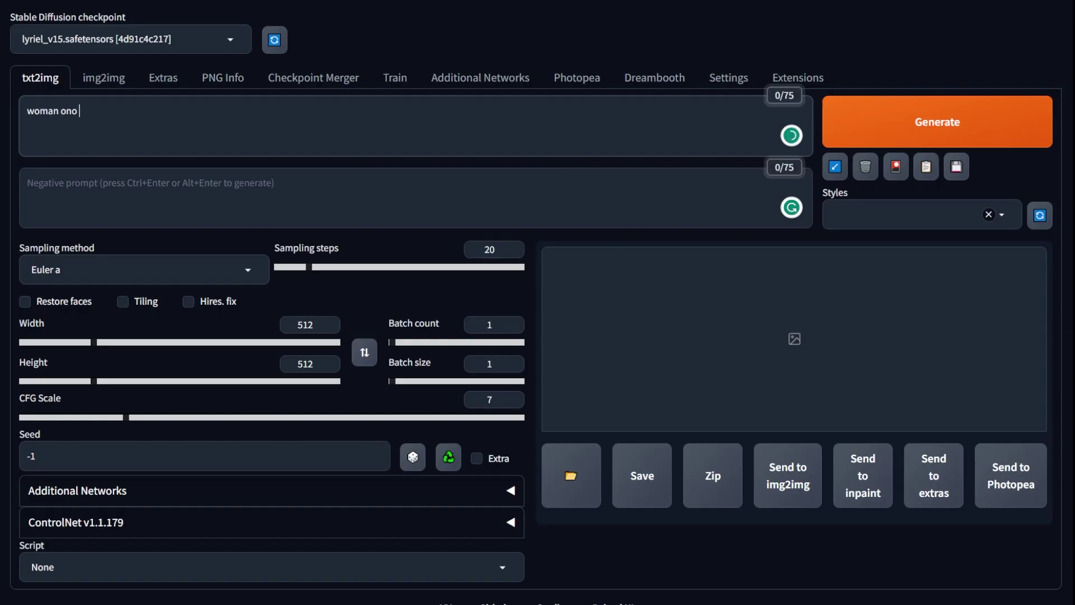
type("h")
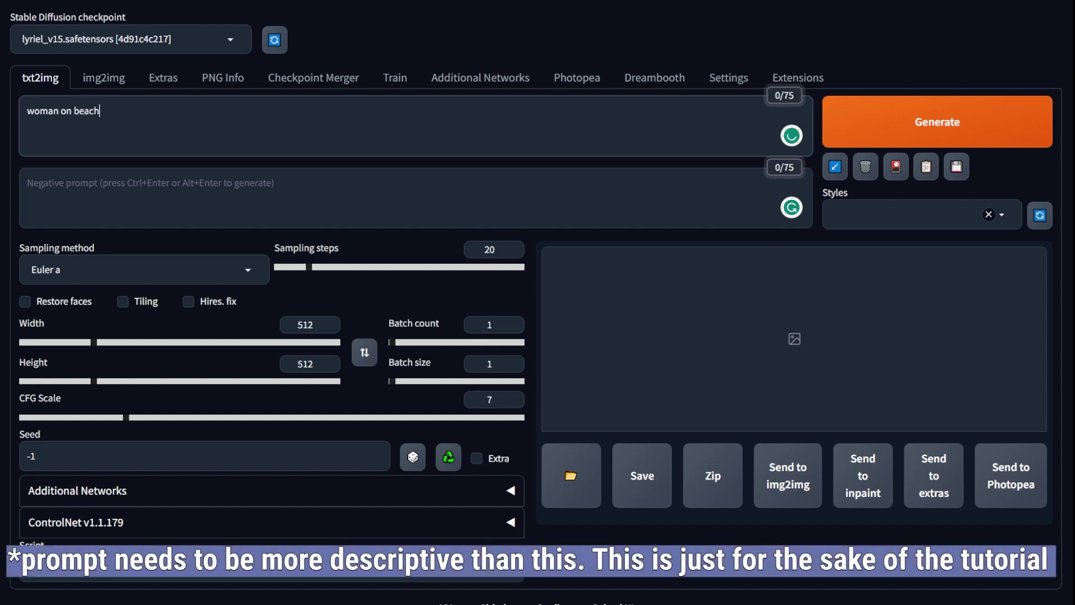
left_click(33, 185)
type("worst quality")
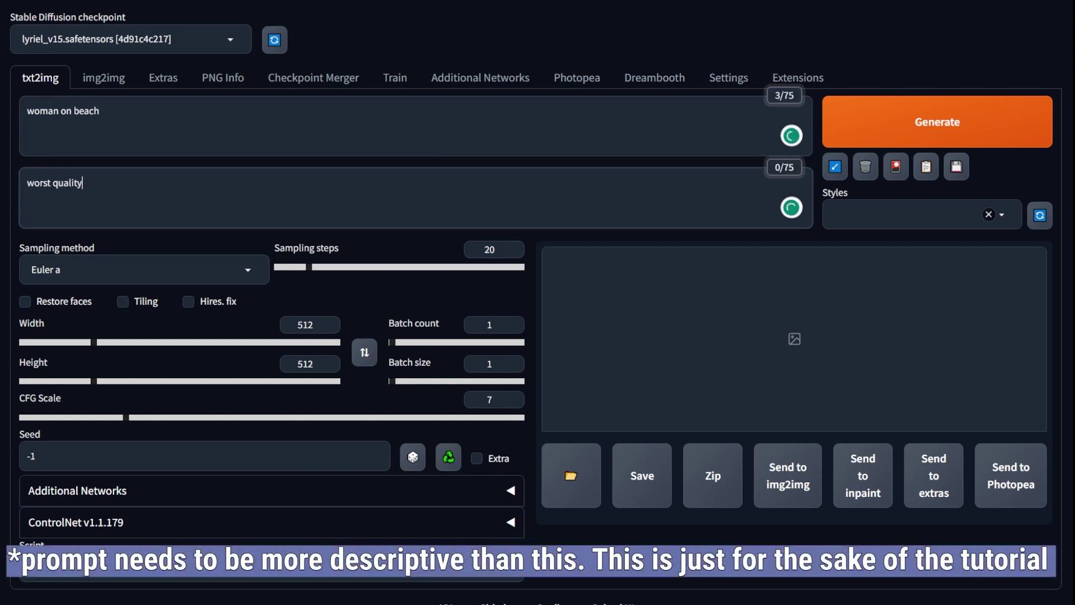
type(", bad quality, mo")
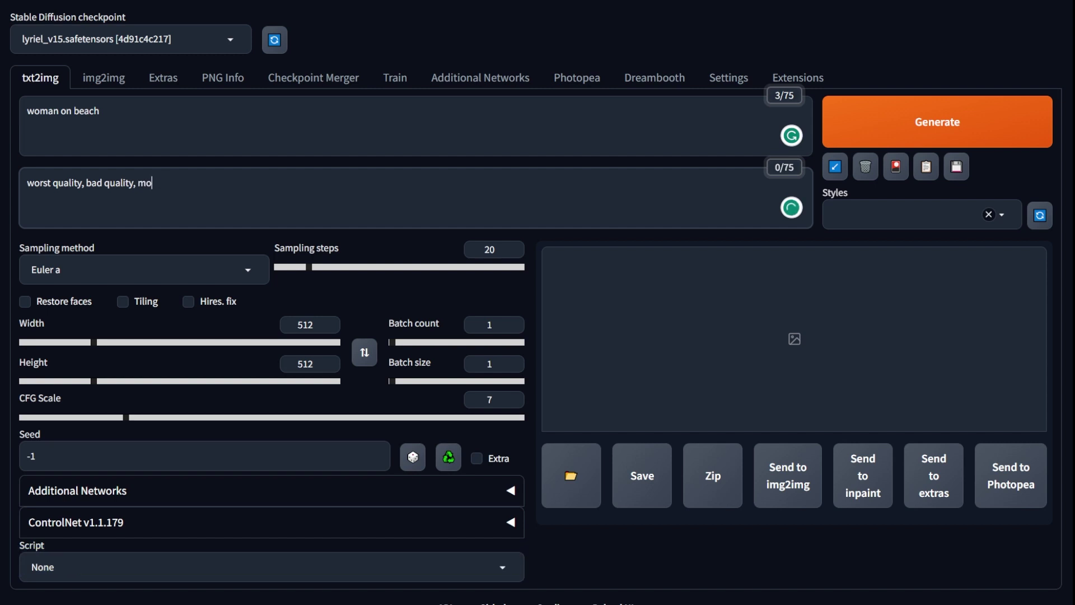
type("nochrome, disfigured hands, missing body ")
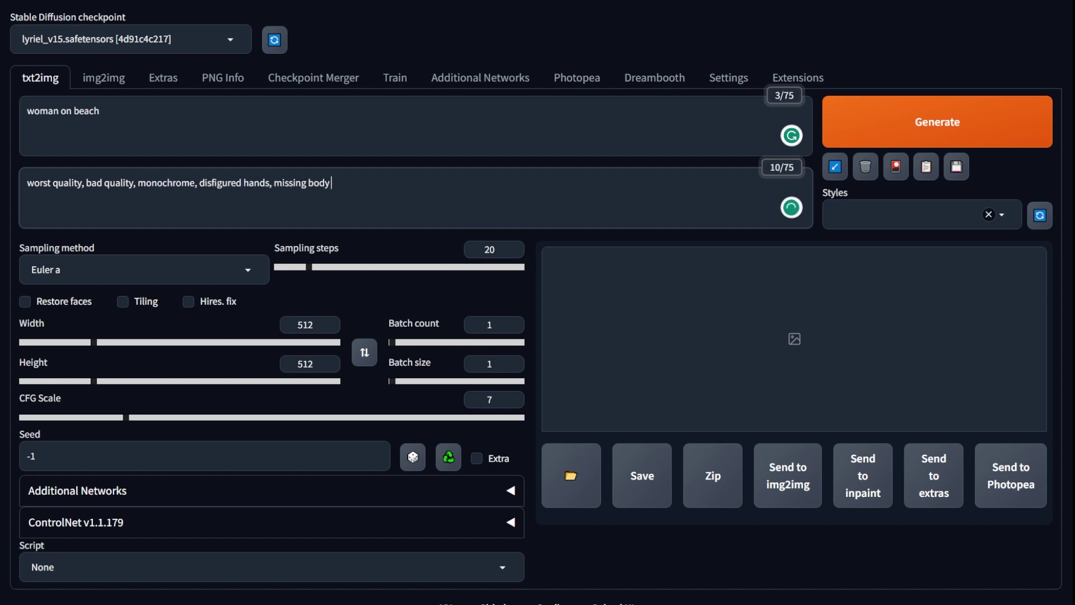
type("parts, black and white")
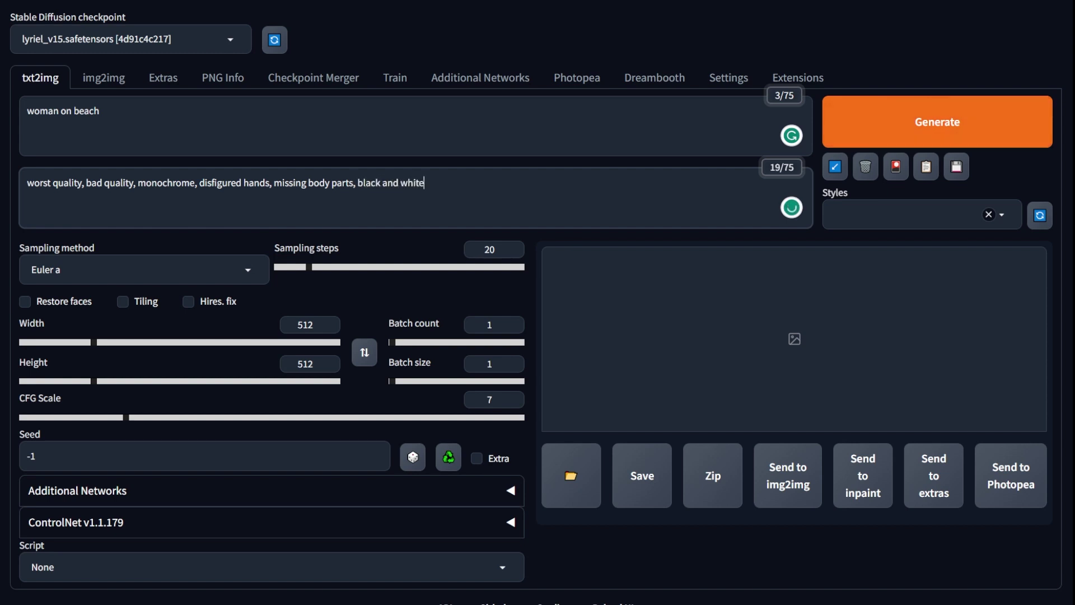
key("ctrl+Return")
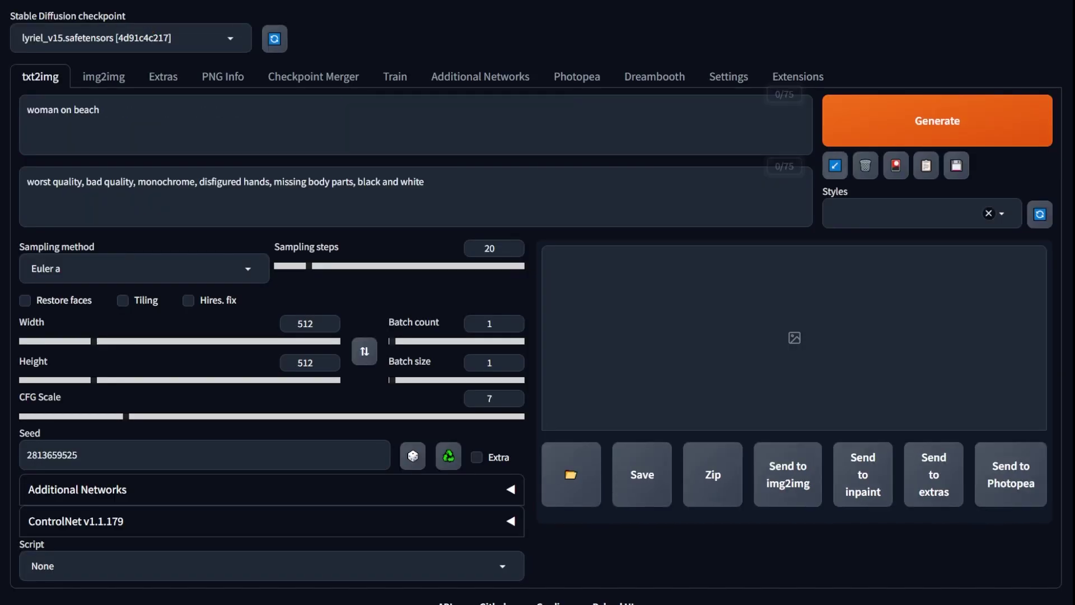
Step: Delete the prompt and negative prompt with the trash button, confirming the deletion
left_click(865, 165)
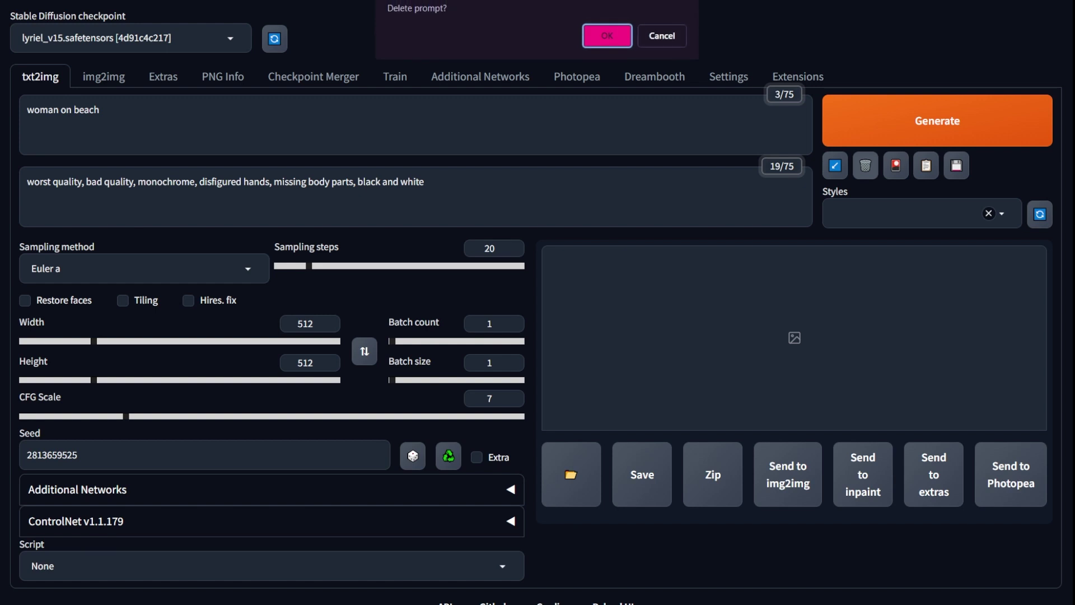
key("Return")
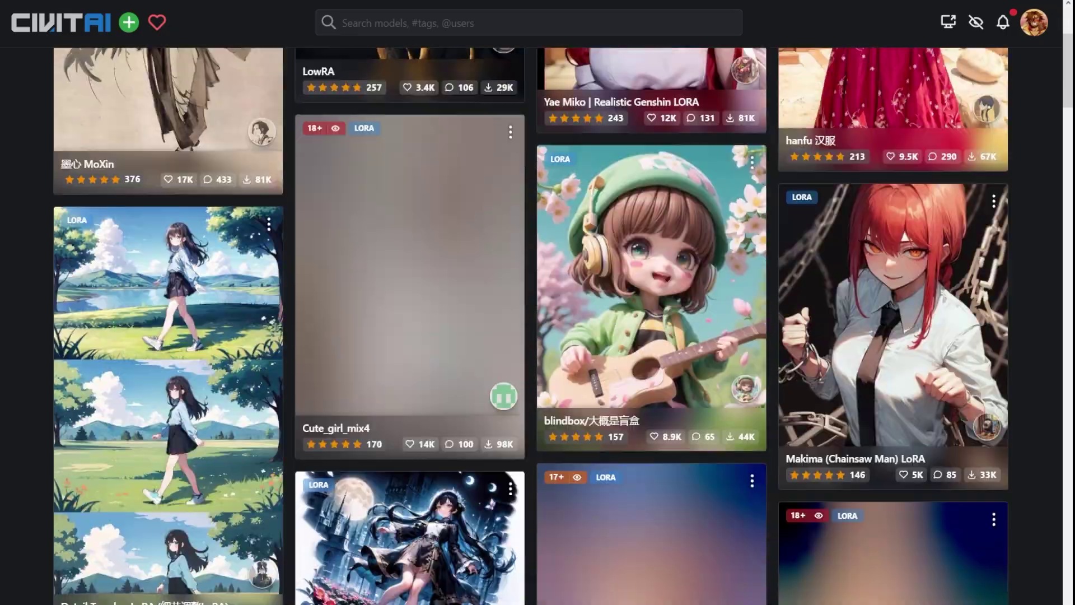
Step: Scroll the Civitai LoRA listing and open the Arcane Style LoRA page
scroll(537, 325, "down", 15)
scroll(537, 324, "down", 9)
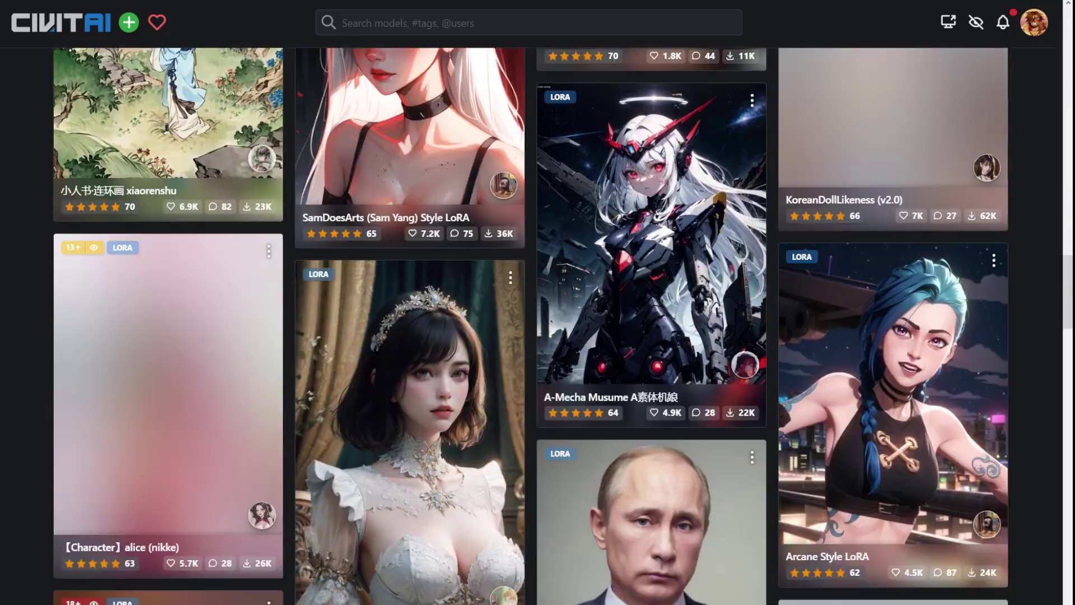
left_click(893, 392)
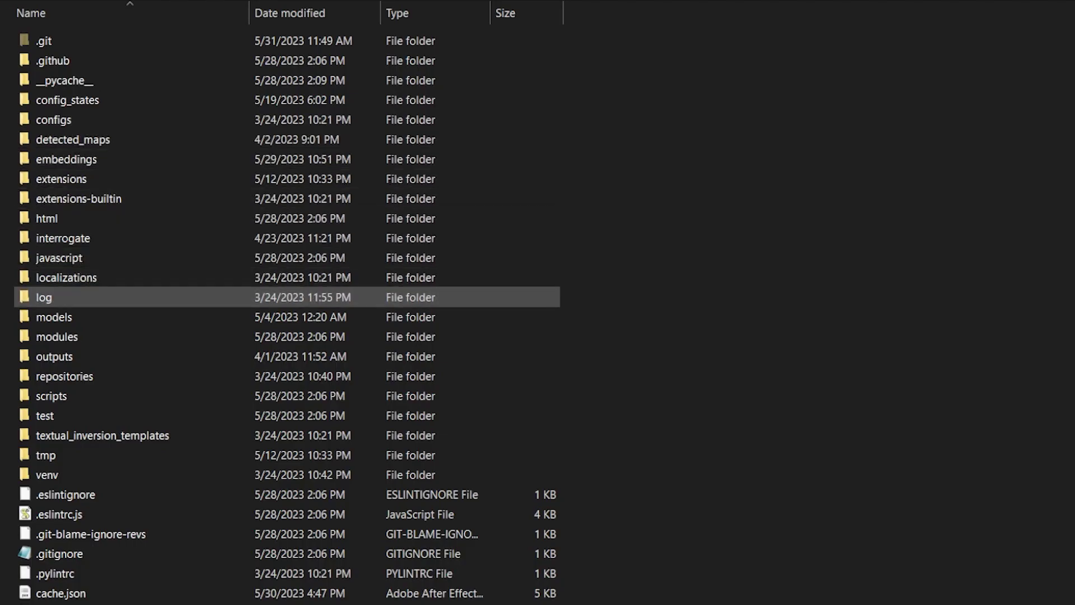
Step: Open the web UI's models folder containing the Lora subfolder
double_click(53, 317)
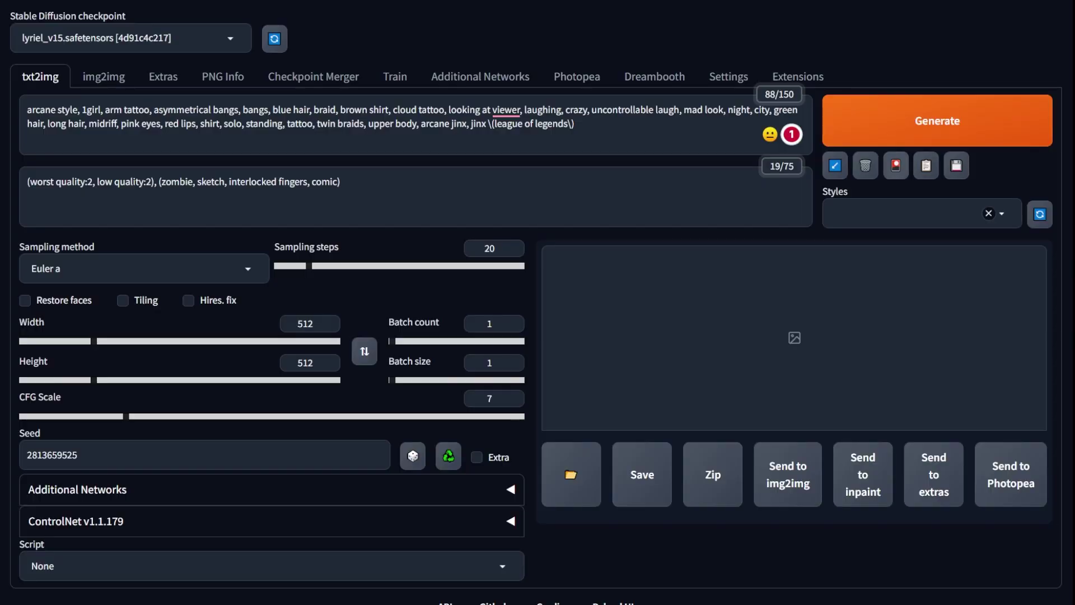
Step: Add arcaneStyleLora from the Lora tab to the Jinx prompt and generate
left_click(896, 165)
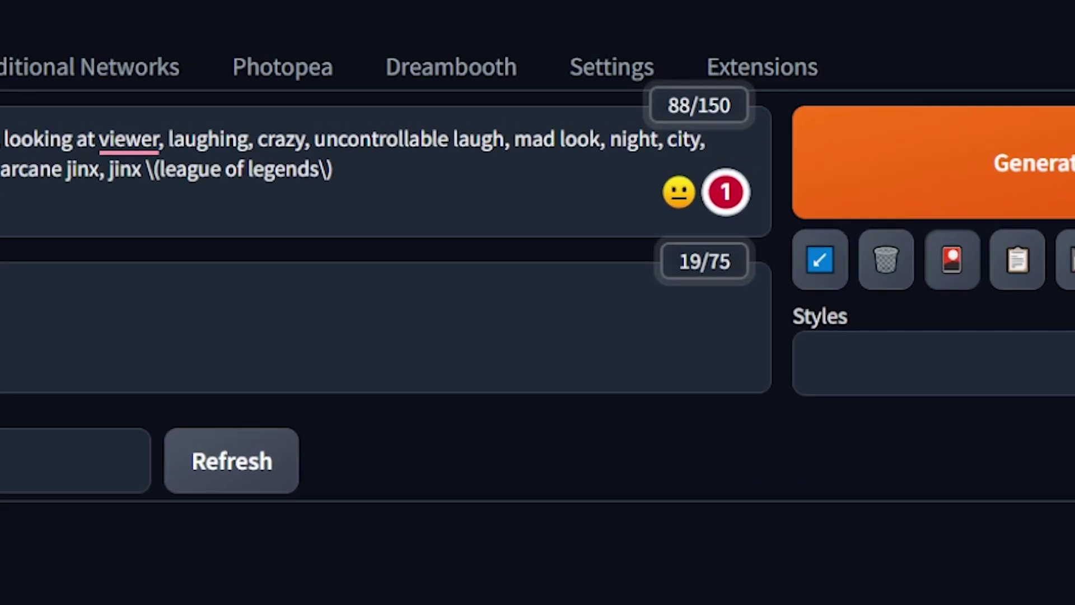
left_click(114, 414)
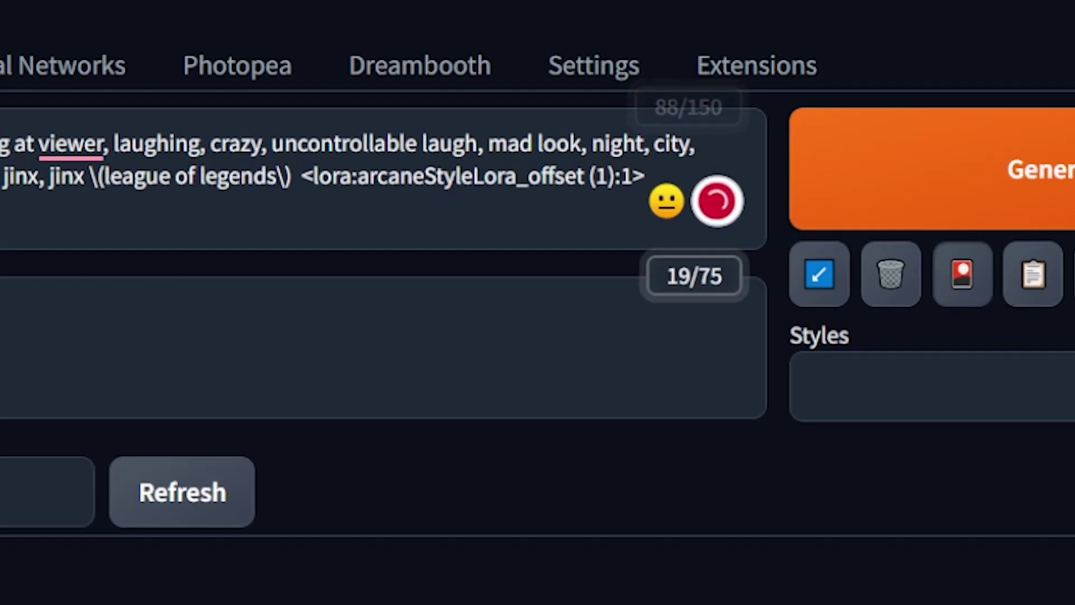
key("ctrl+Return")
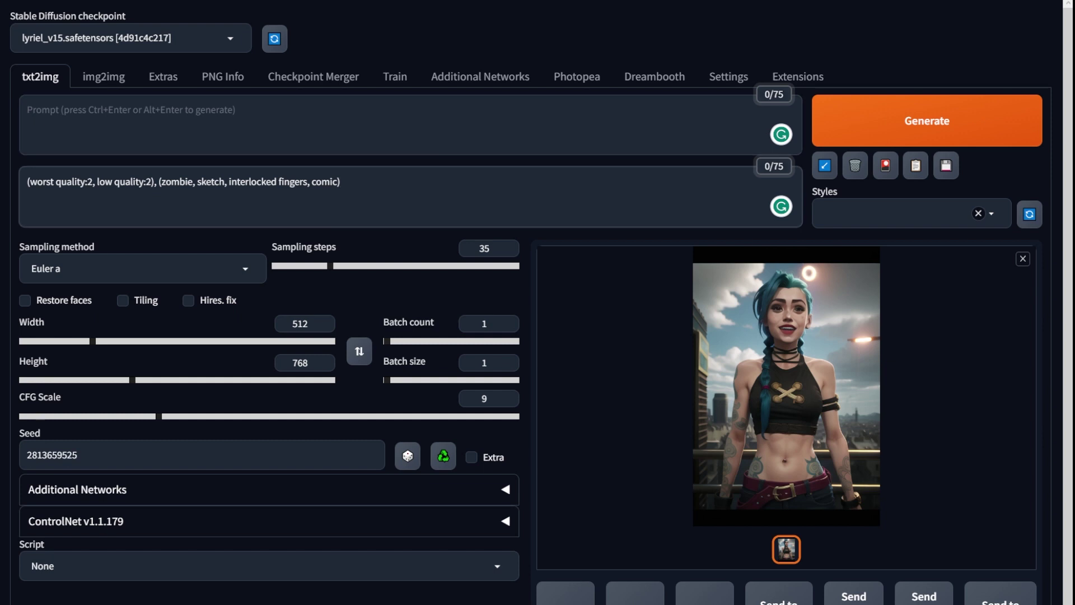
Step: Save the current prompts as a style named 'Negatives'
left_click(946, 165)
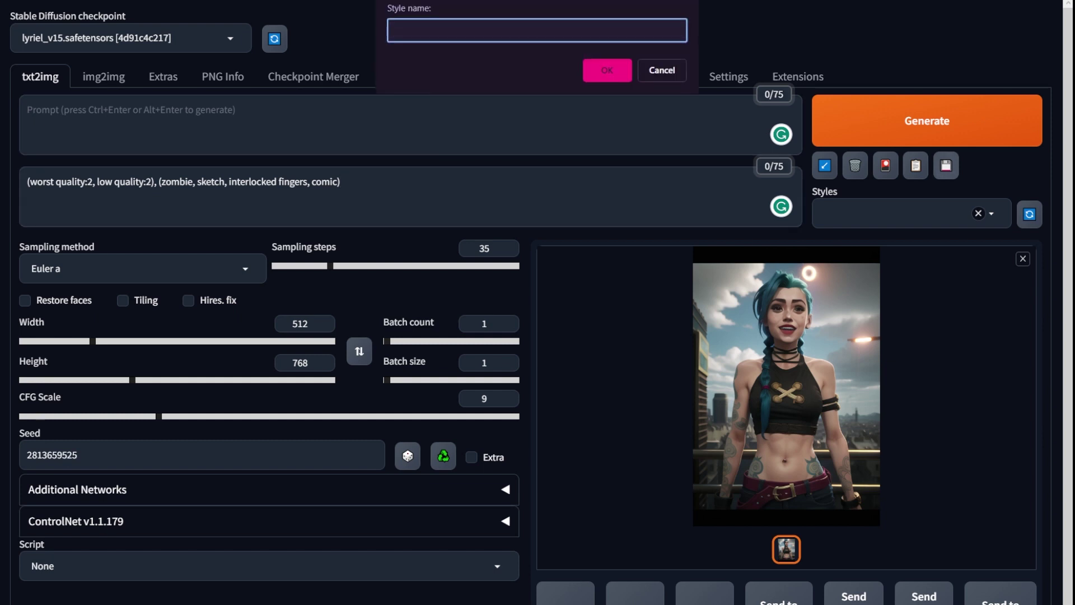
type("Negatives")
key("Return")
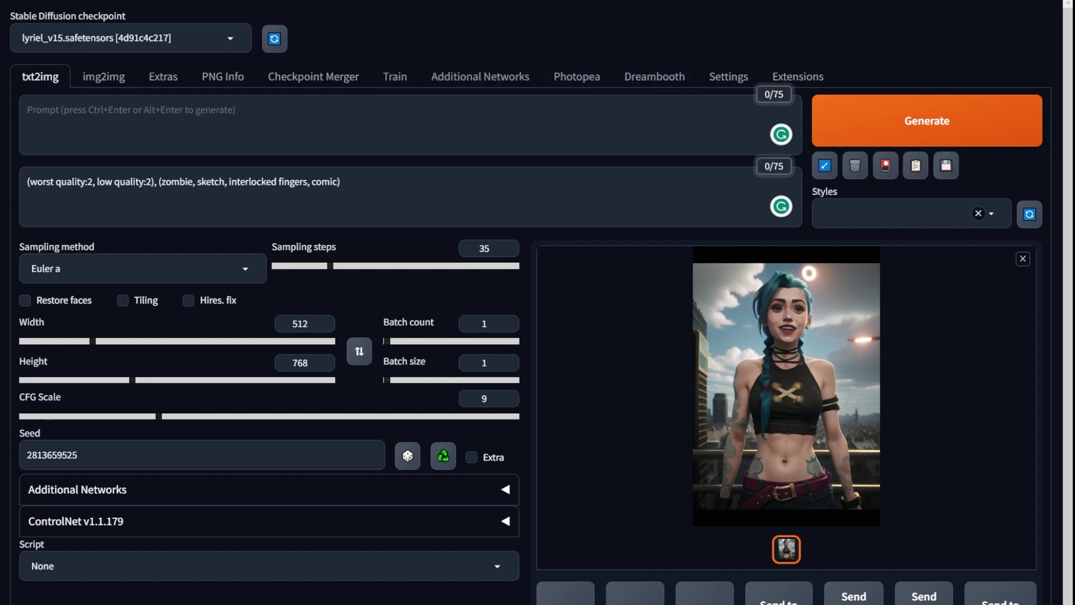
Step: Clear the negative prompt, then refill it by applying the Negatives style
triple_click(522, 190)
key("BackSpace")
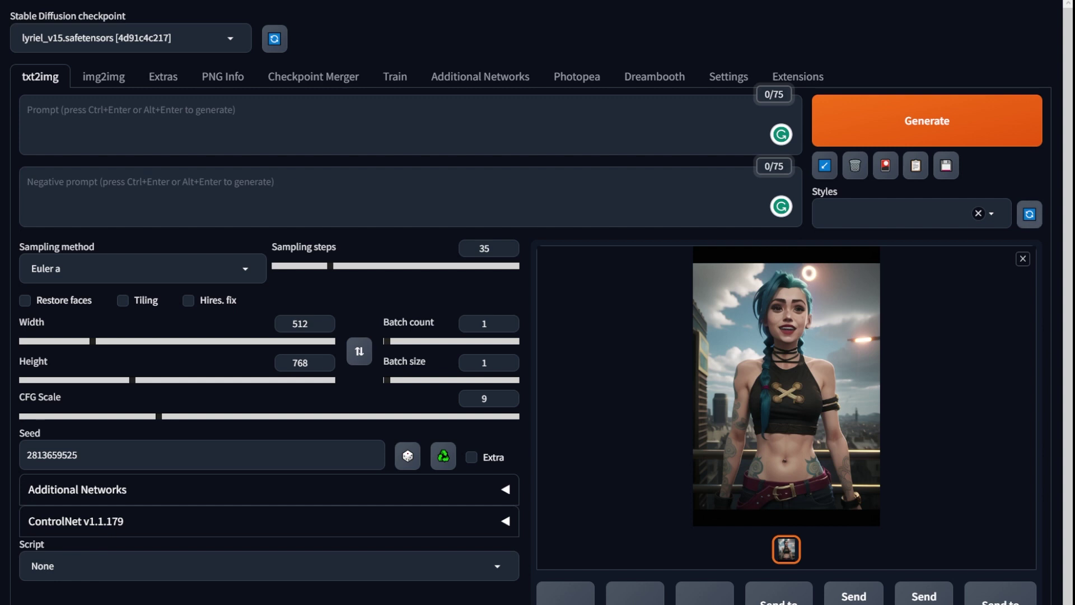
left_click(890, 213)
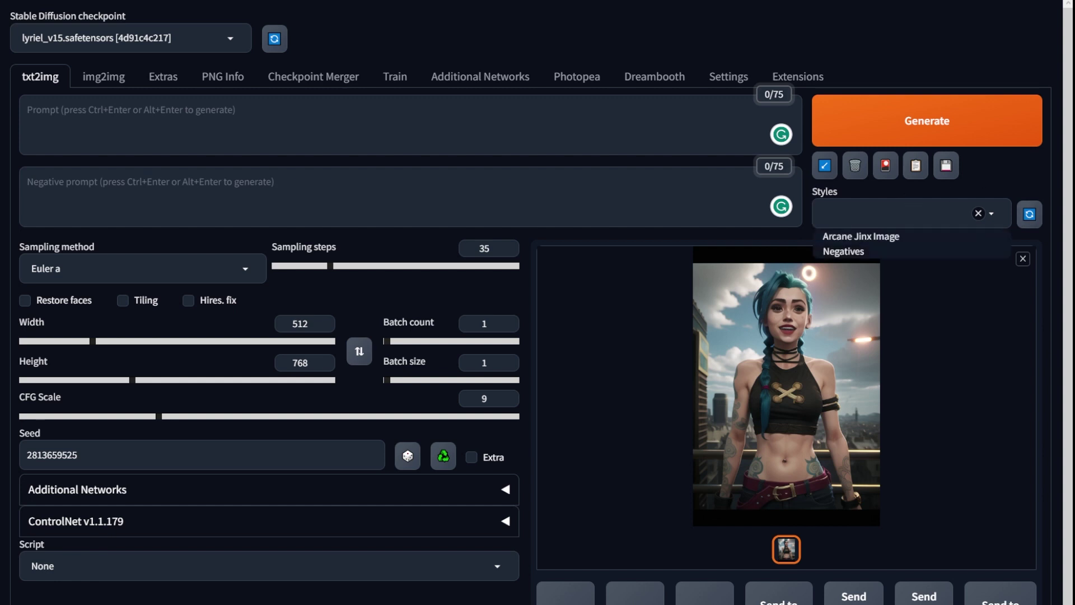
left_click(843, 251)
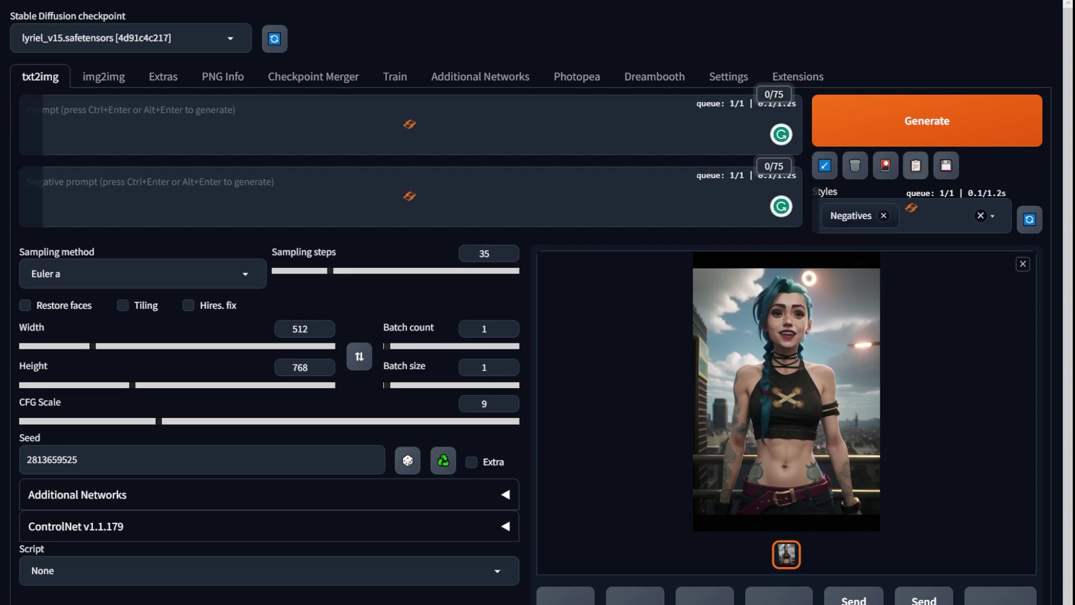
left_click(916, 165)
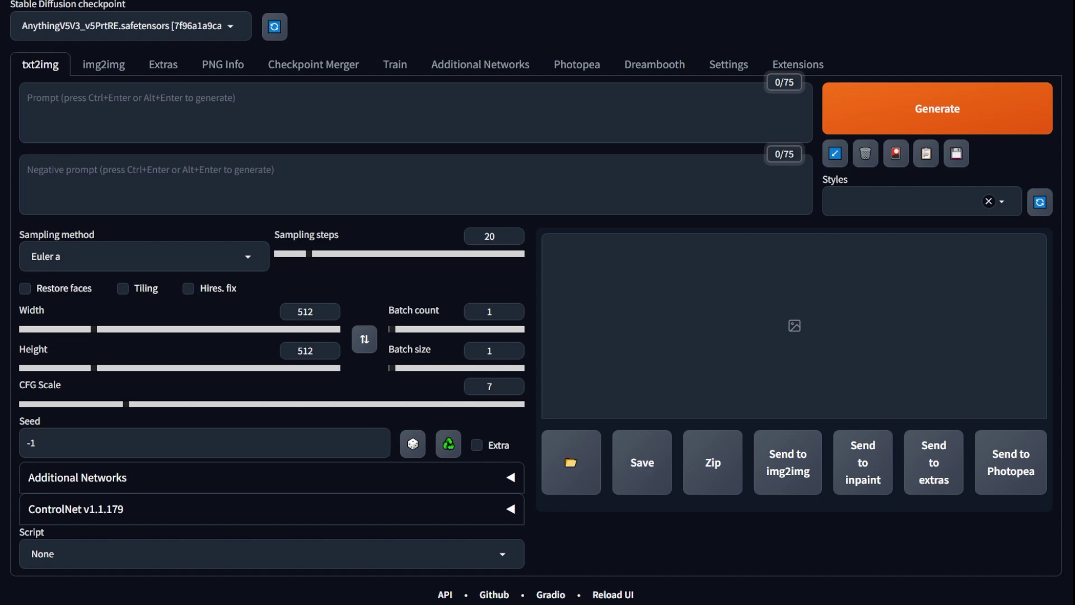
Step: Display the Sampling method list, with Euler a currently selected
left_click(248, 257)
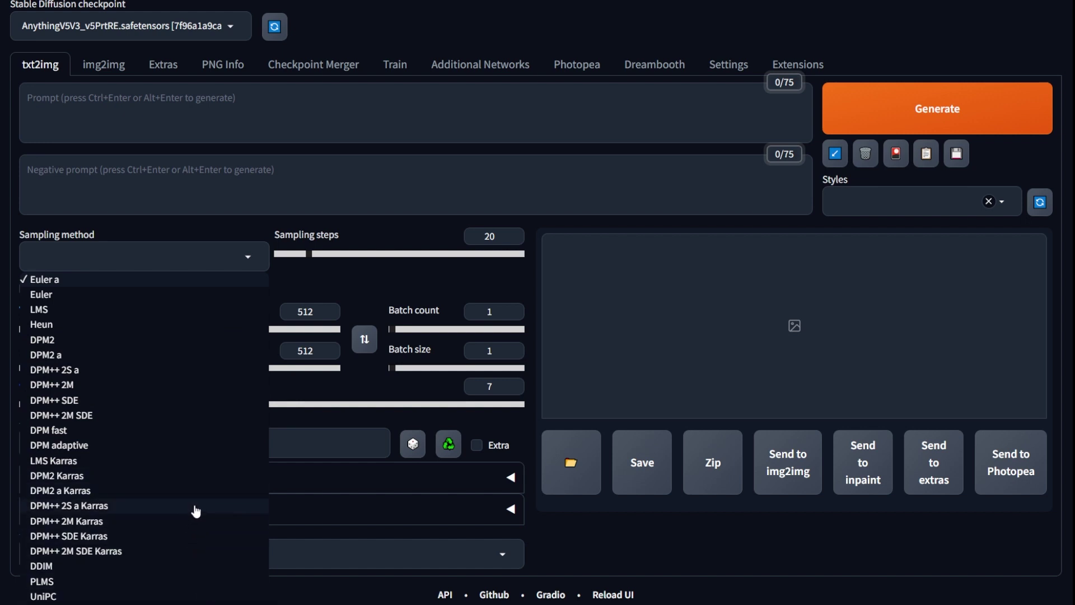
Step: Keep Euler a as the sampler and raise sampling steps from 20 to 52
left_click(172, 278)
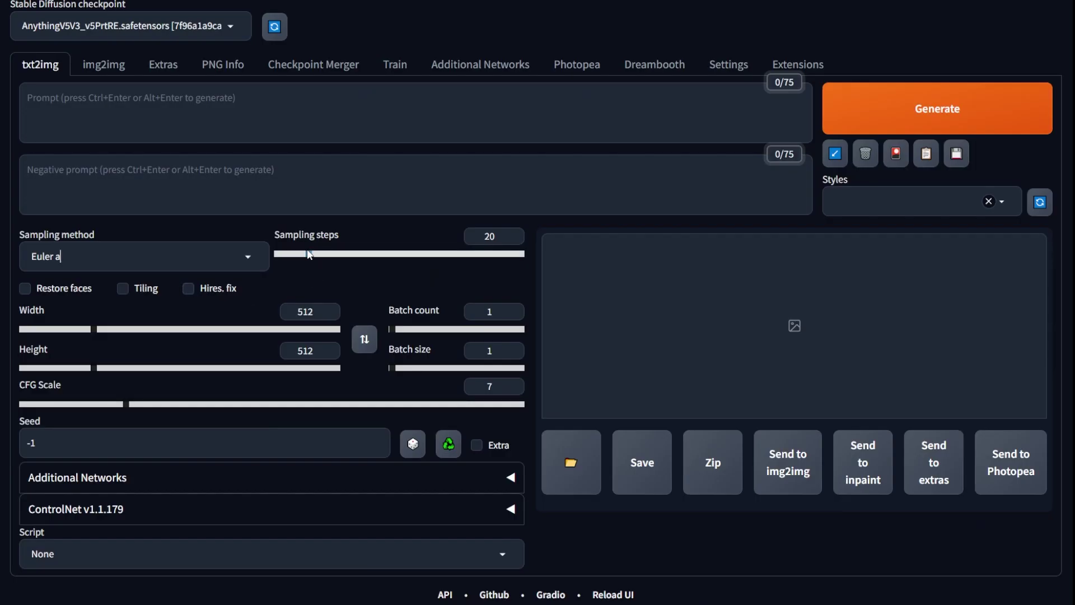
left_click_drag(307, 254, 361, 260)
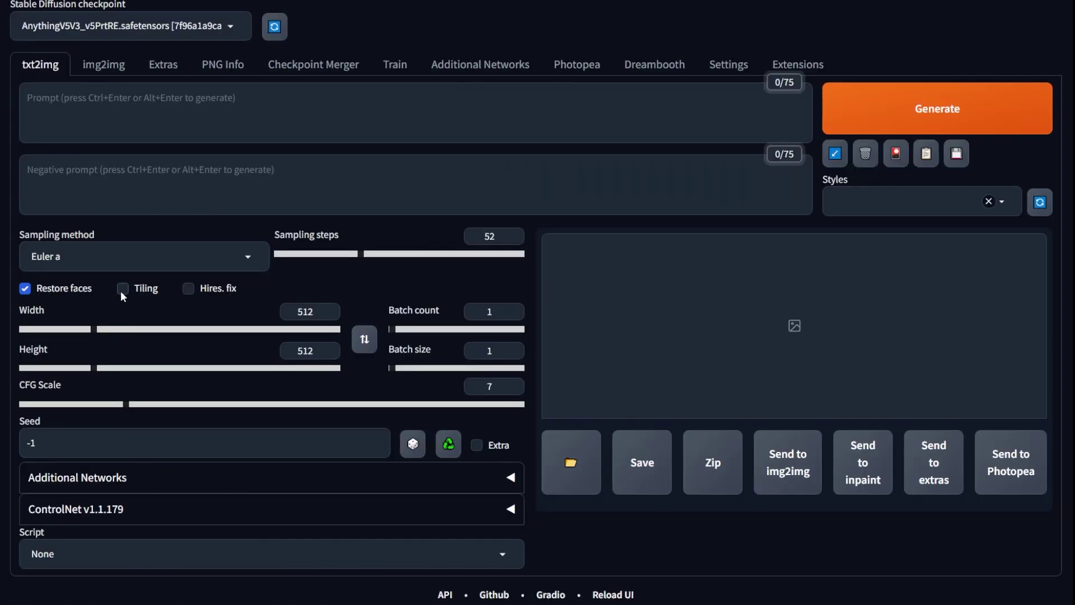
Step: Toggle Tiling and Hires. fix on, then back off again
left_click(123, 292)
left_click(220, 291)
left_click(221, 291)
left_click(122, 289)
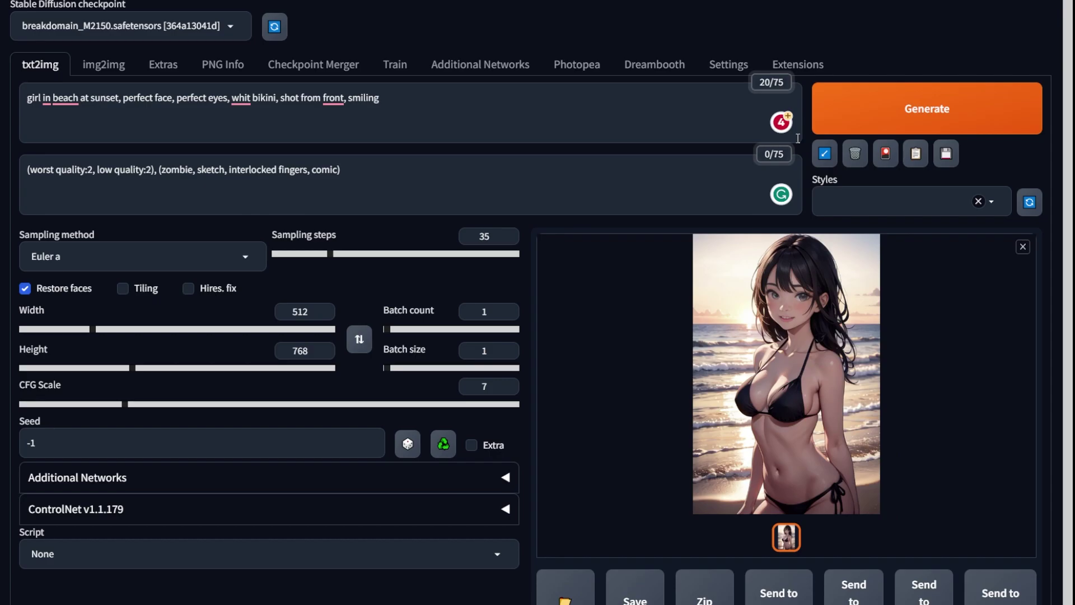
Step: Generate a tiled flower pattern image with Tiling enabled and view it full size
left_click(768, 317)
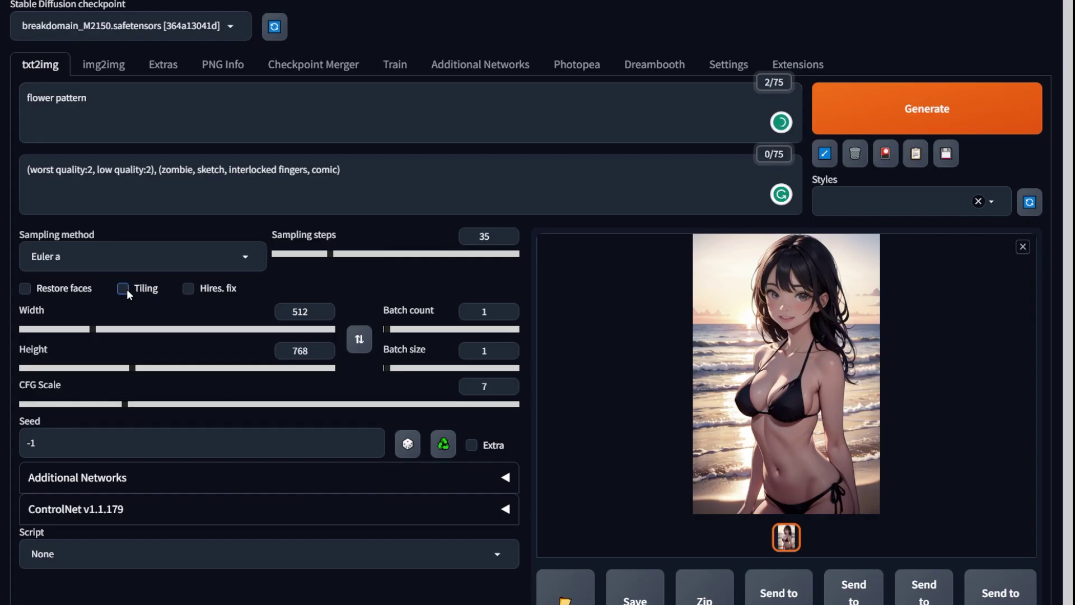
left_click(125, 289)
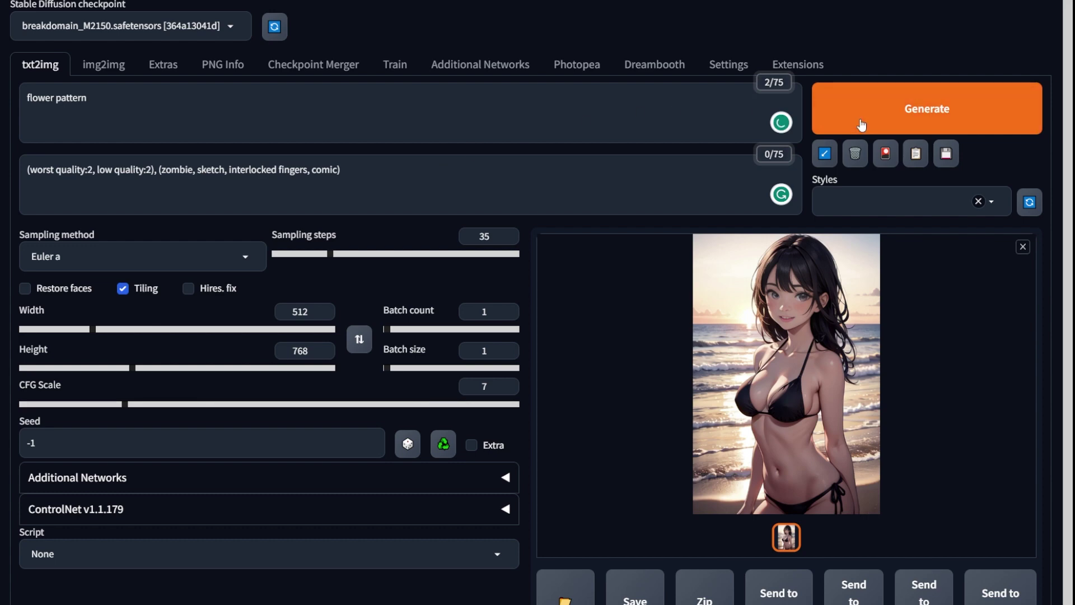
left_click(896, 119)
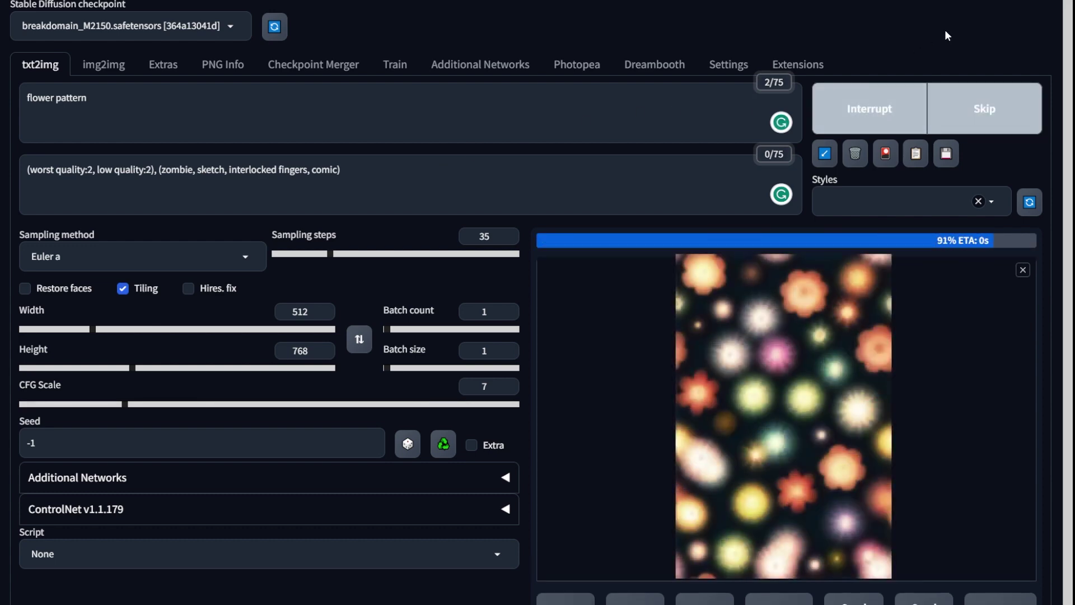
left_click(785, 355)
left_click(846, 300)
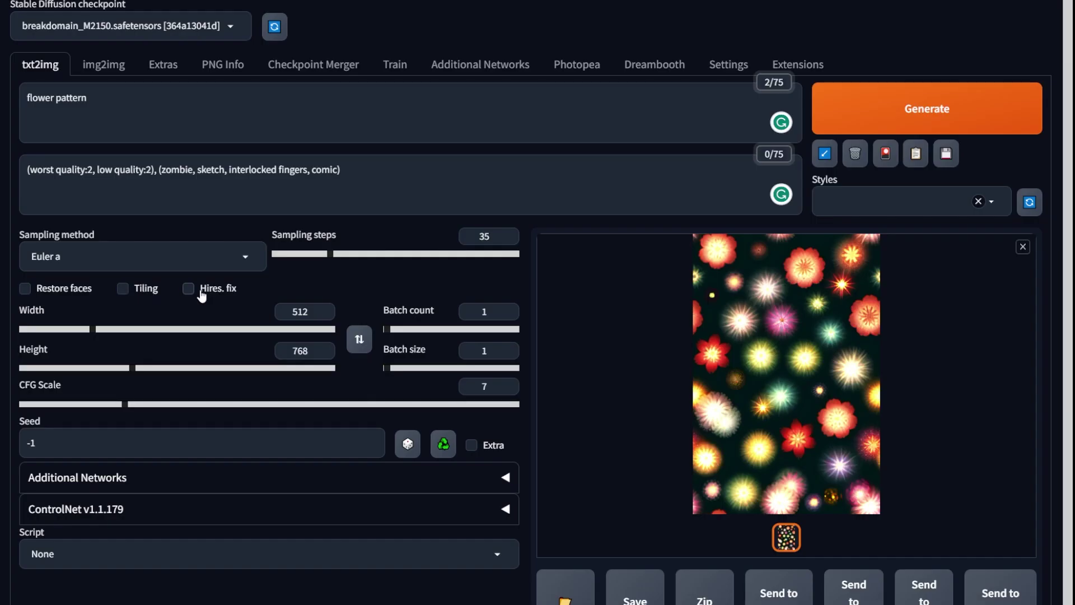
Step: Enable Hires. fix with R-ESRGAN 4x+ Anime6B as the upscaler
left_click(200, 291)
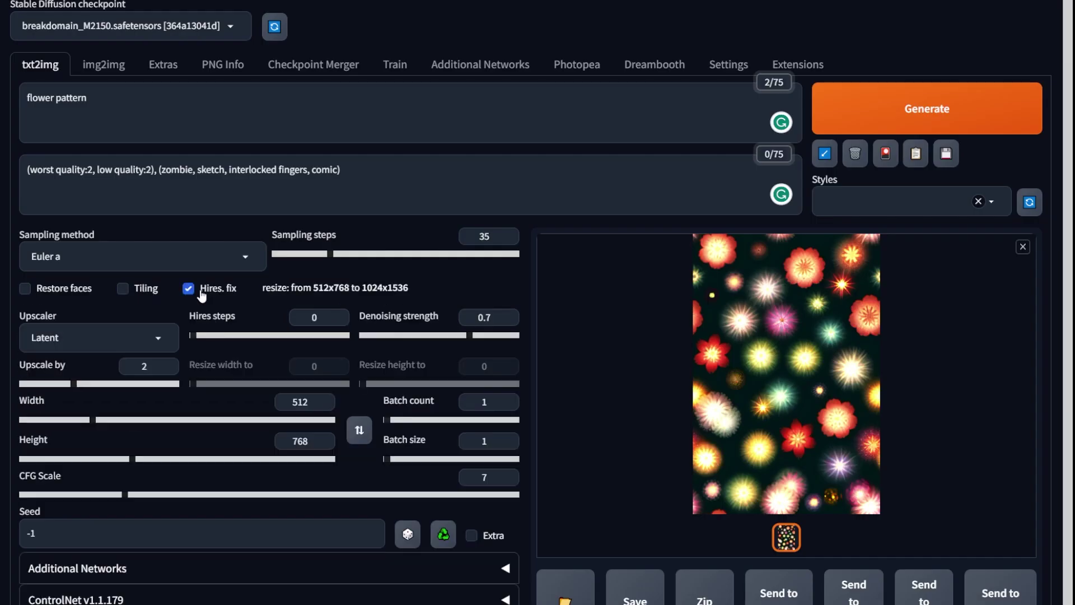
left_click(90, 342)
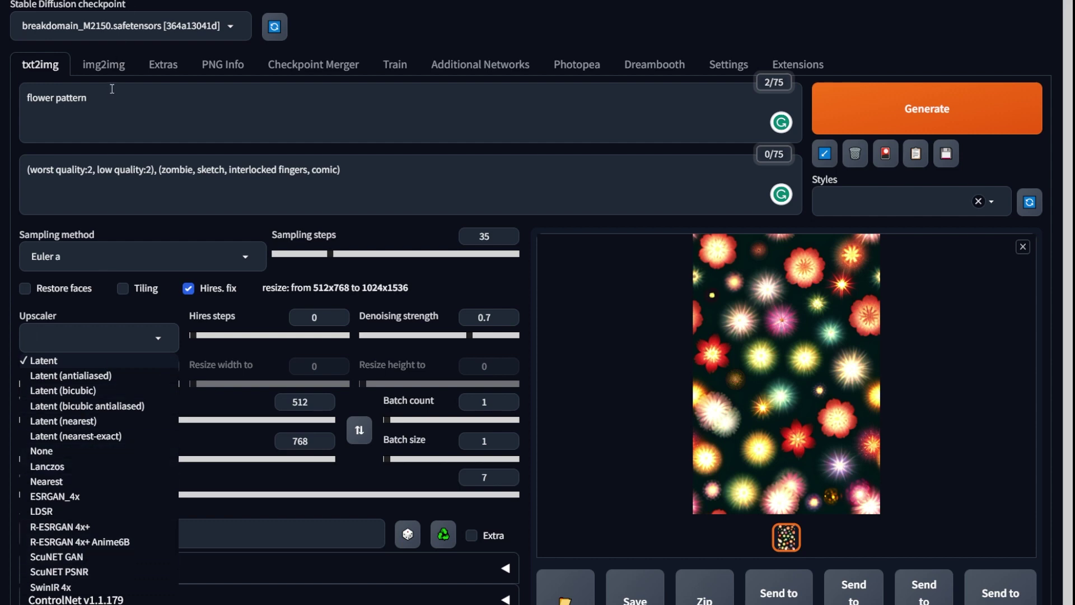
key("Escape")
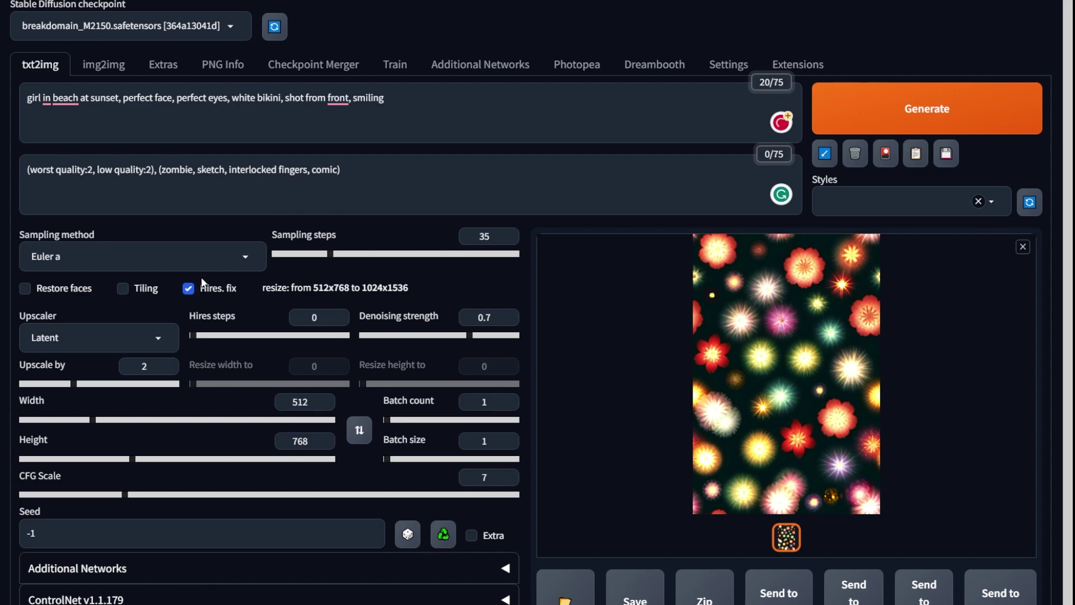
left_click(106, 342)
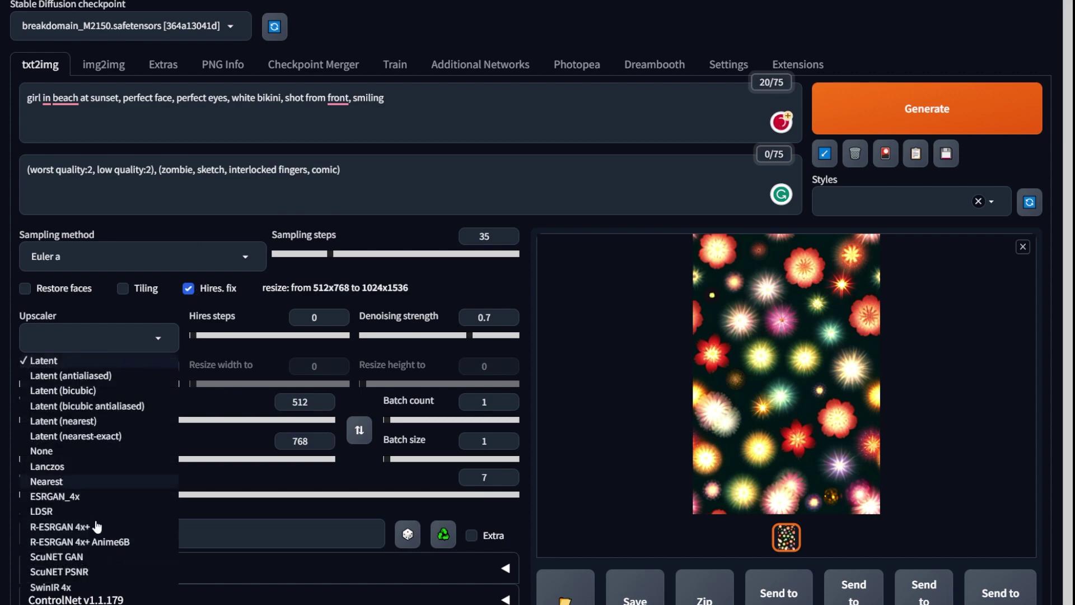
left_click(97, 542)
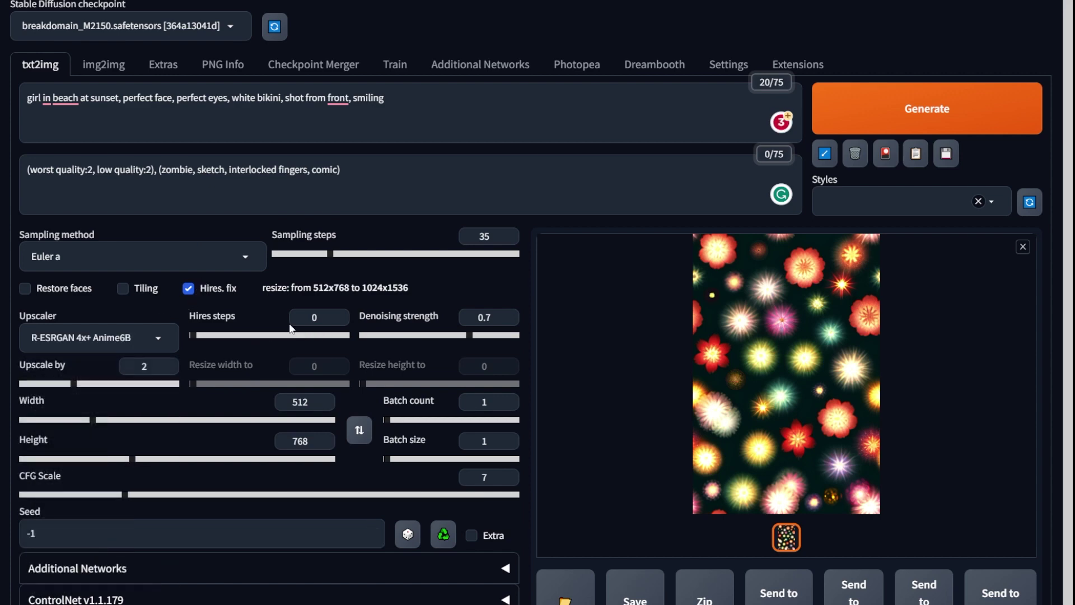
Step: Set Hires steps to 17 and generate the upscaled beach sunset image
double_click(326, 318)
type("17")
left_click(883, 114)
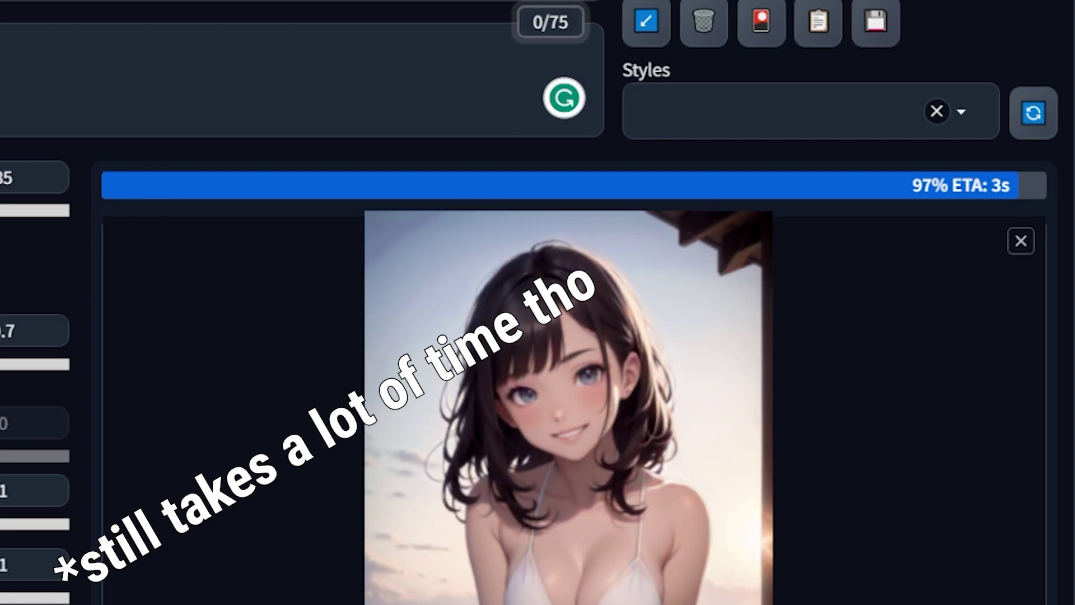
left_click(297, 352)
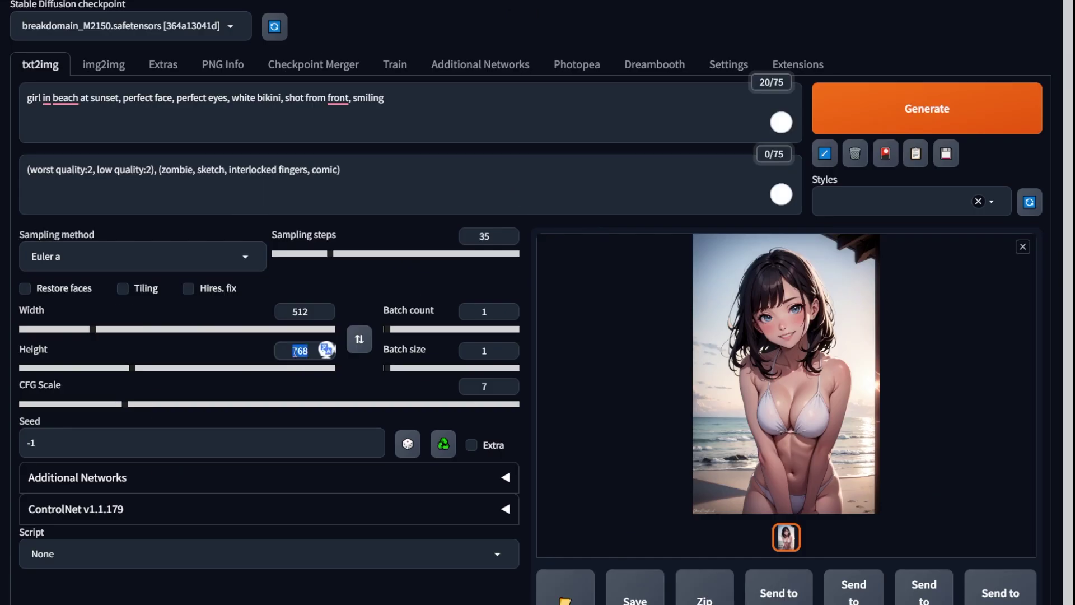
Step: Set Height to 512, generate the square beach image, and view it full size
type("512")
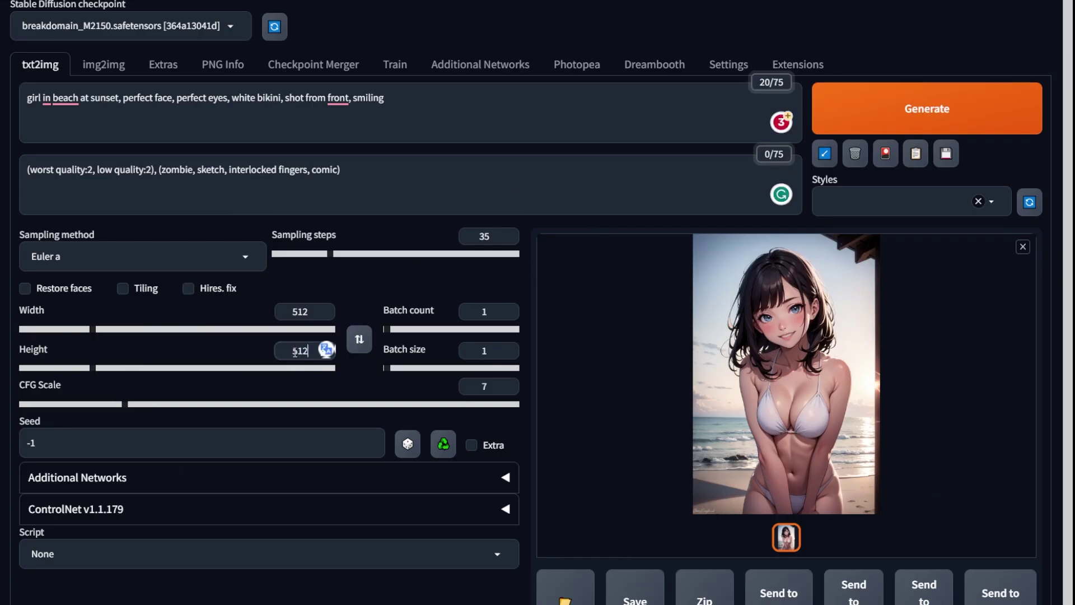
left_click(896, 112)
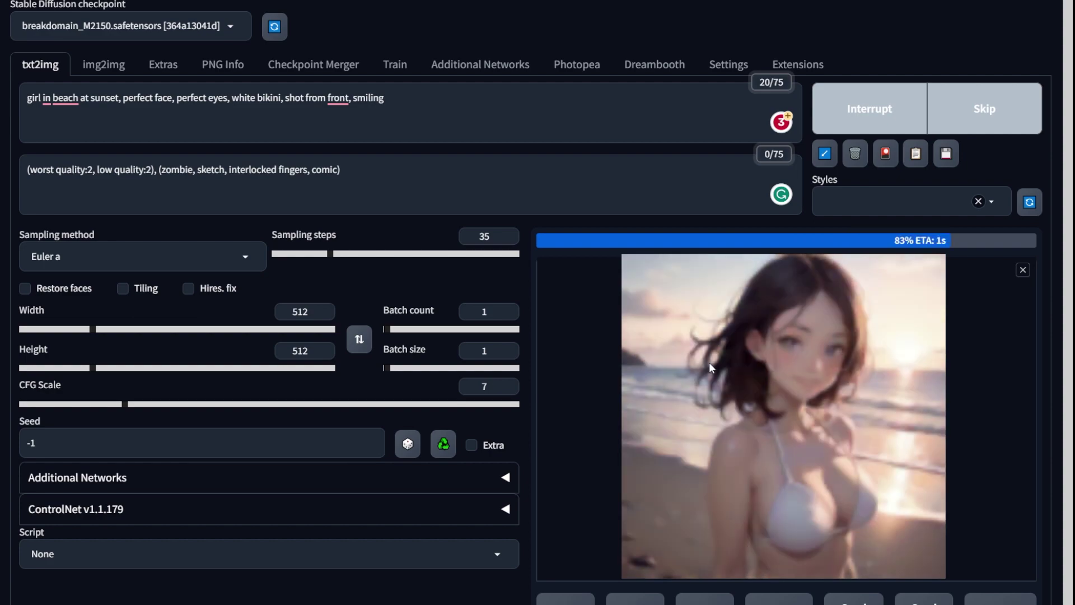
left_click(740, 370)
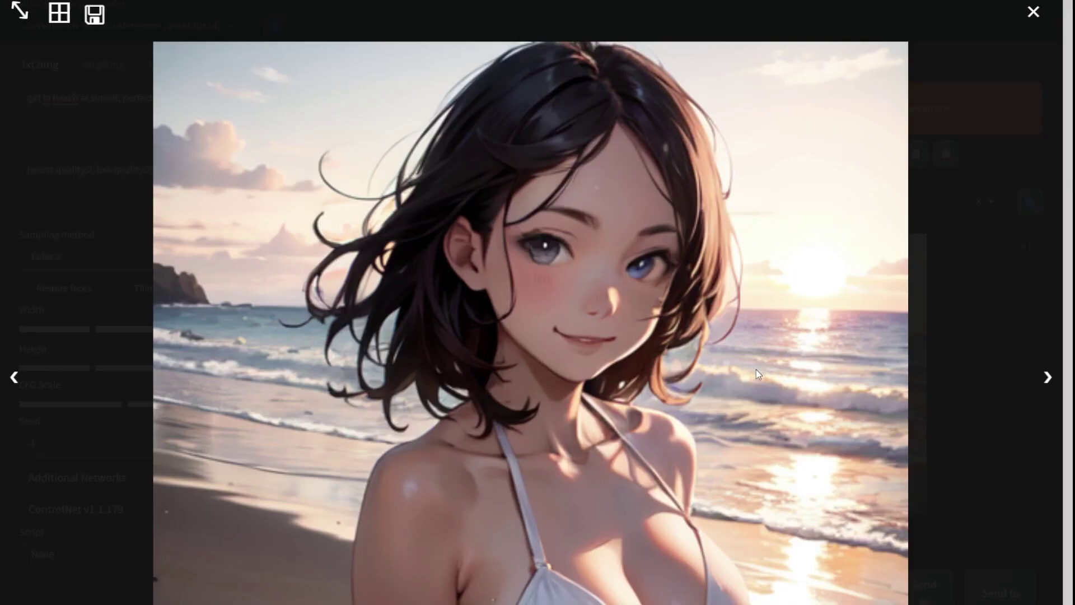
left_click(946, 342)
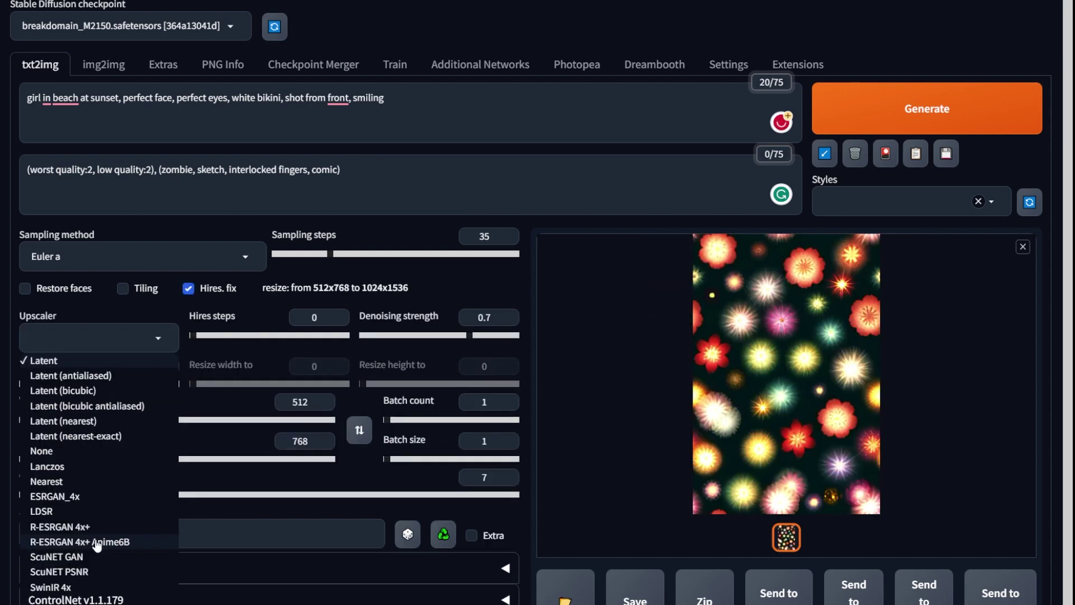
left_click(84, 545)
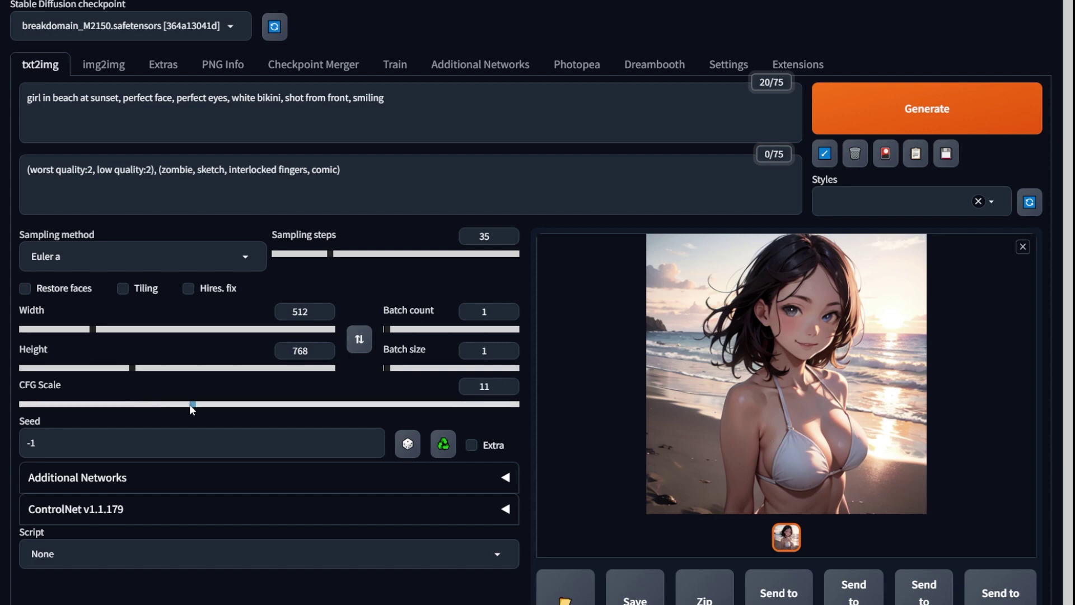
Step: Generate at CFG scale 15 and compare the CFG 15 and CFG 1 results full size
left_click_drag(189, 404, 258, 404)
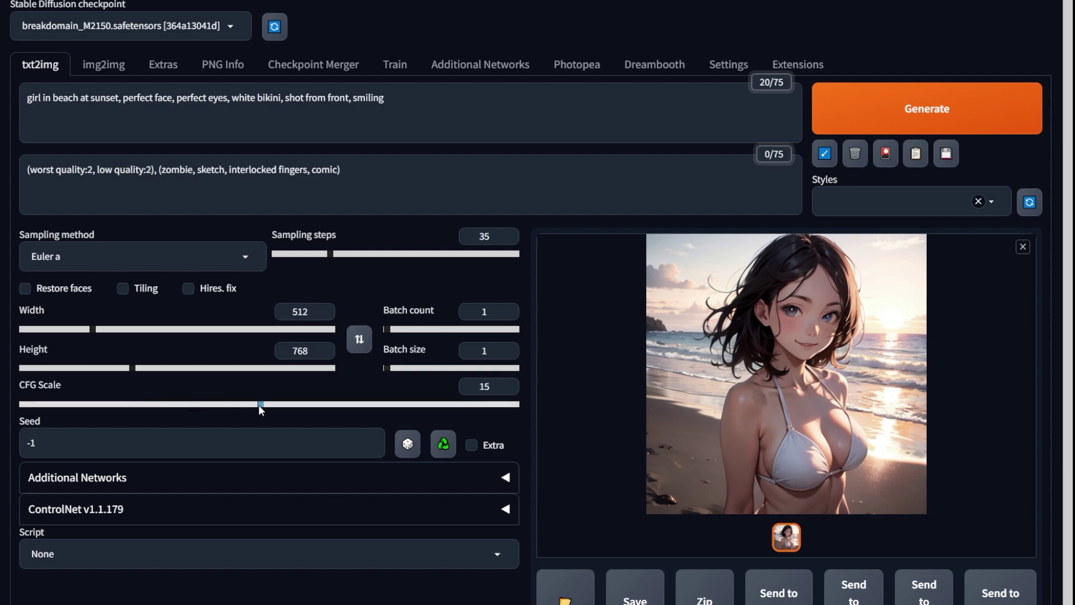
left_click(1021, 122)
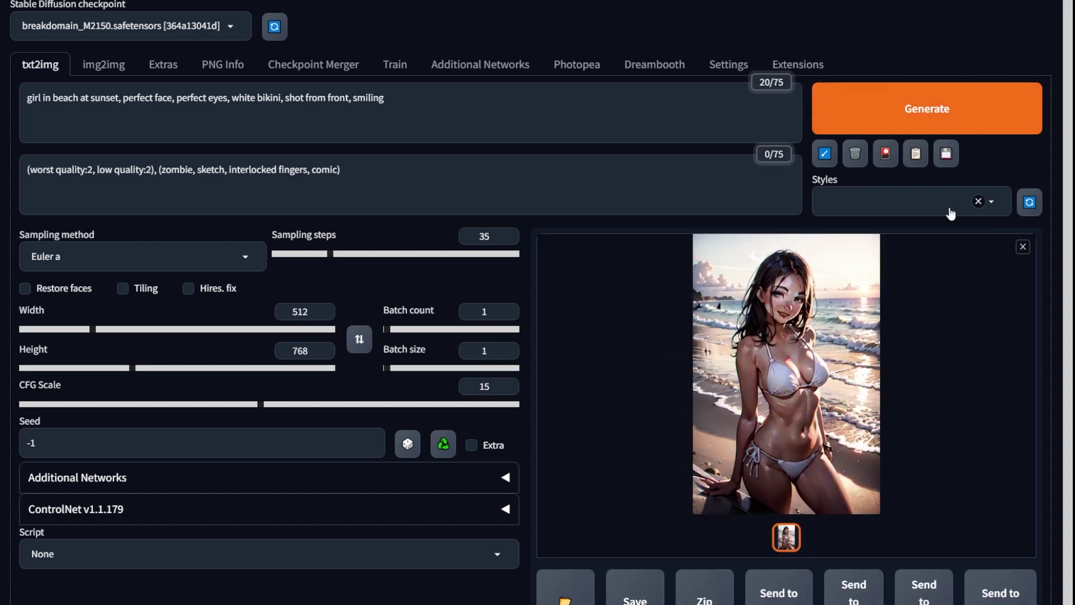
left_click(808, 395)
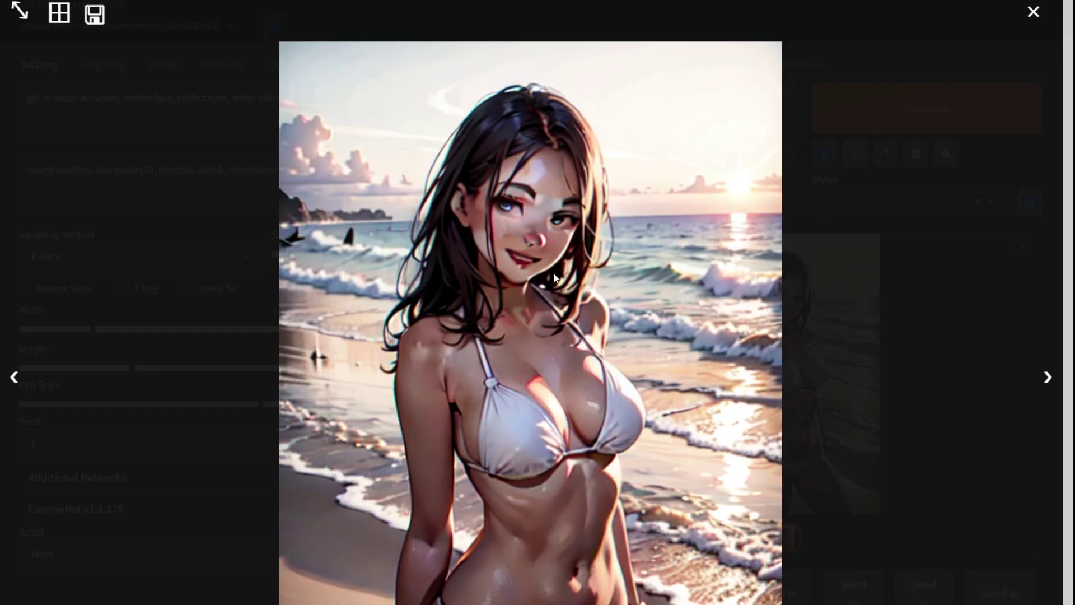
left_click(965, 319)
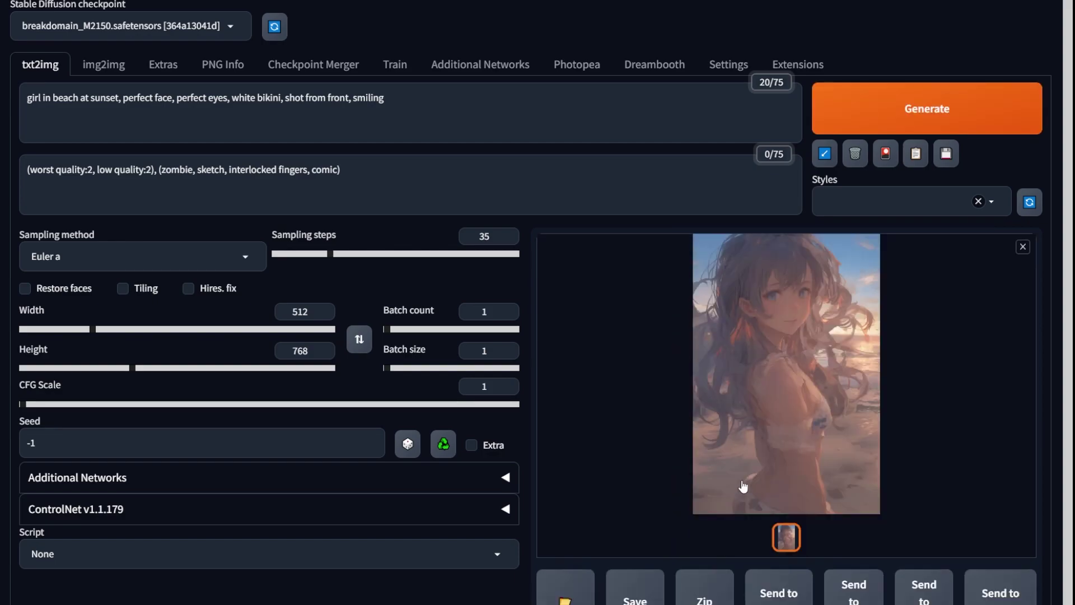
left_click(750, 434)
left_click(895, 437)
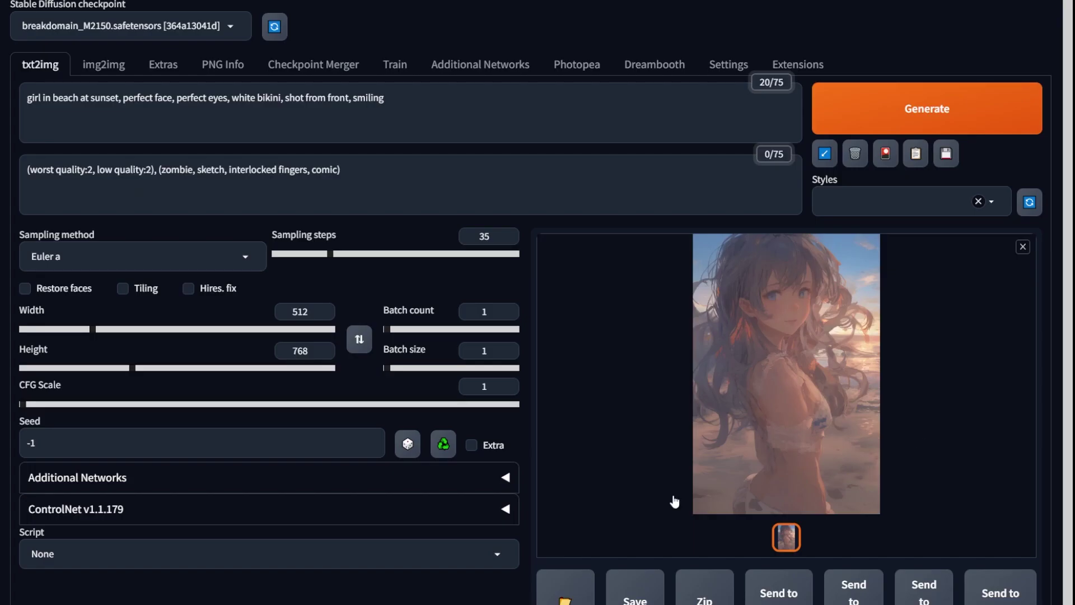
Step: Set CFG scale to 9, generate, and enlarge the resulting beach image
double_click(469, 386)
type("9")
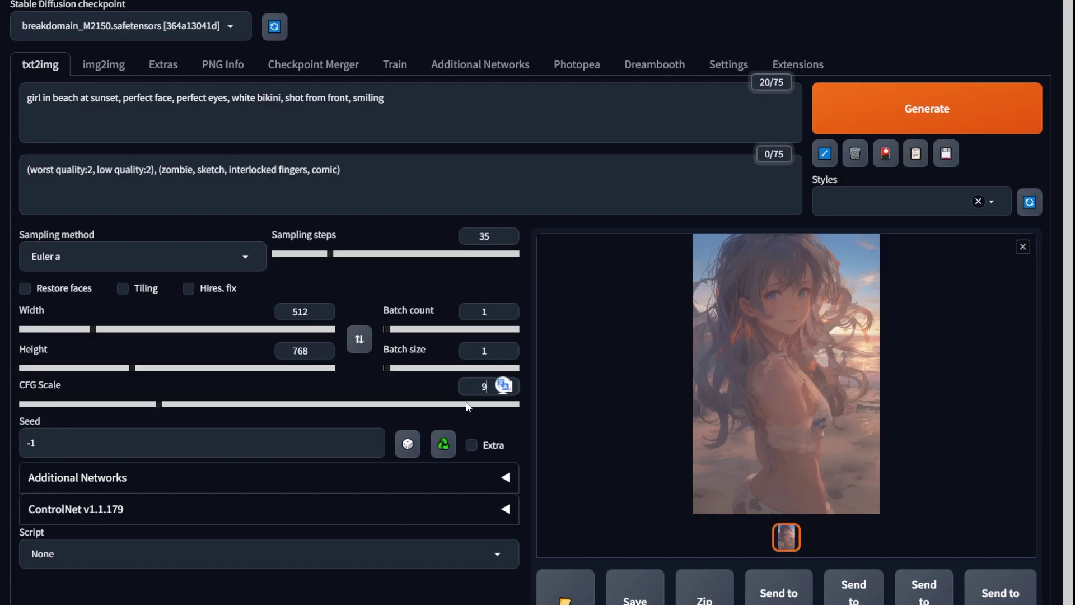
left_click(854, 120)
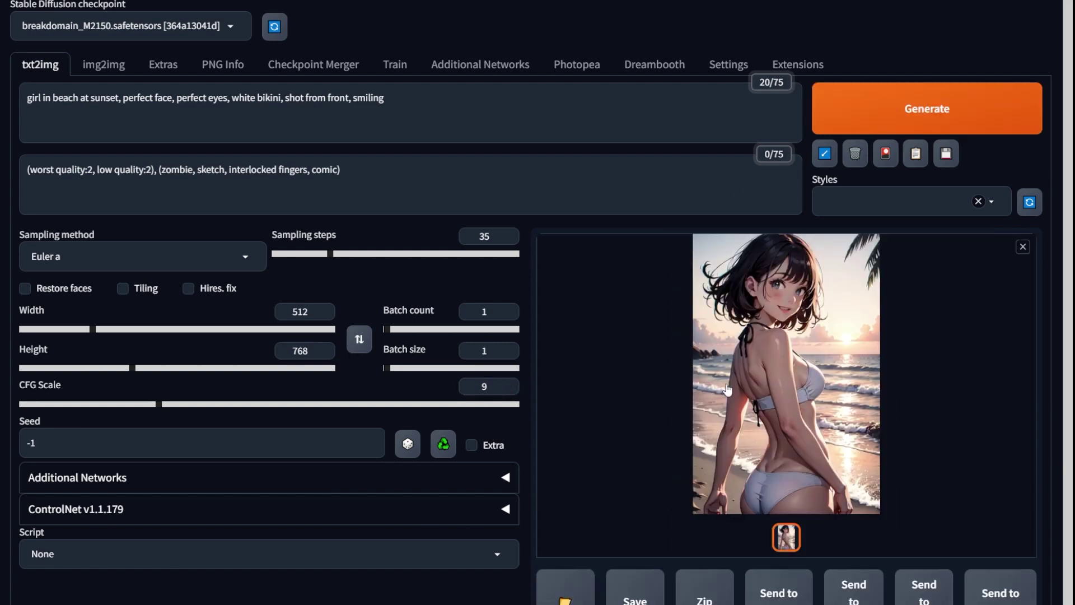
left_click(754, 374)
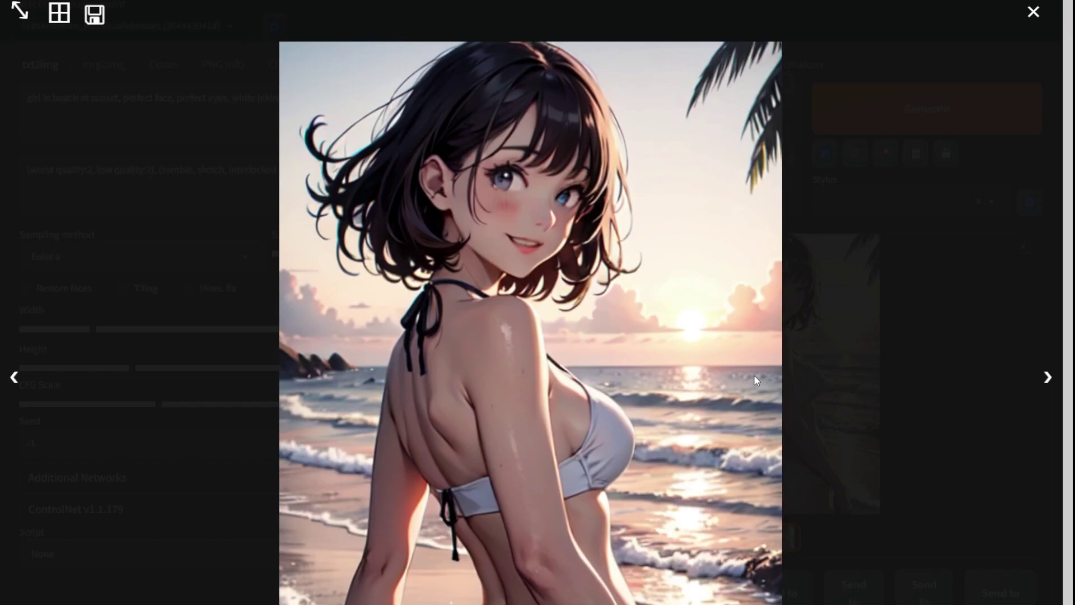
Step: Generate and preview a pair of beach images, then set the batch value to 2
left_click(932, 418)
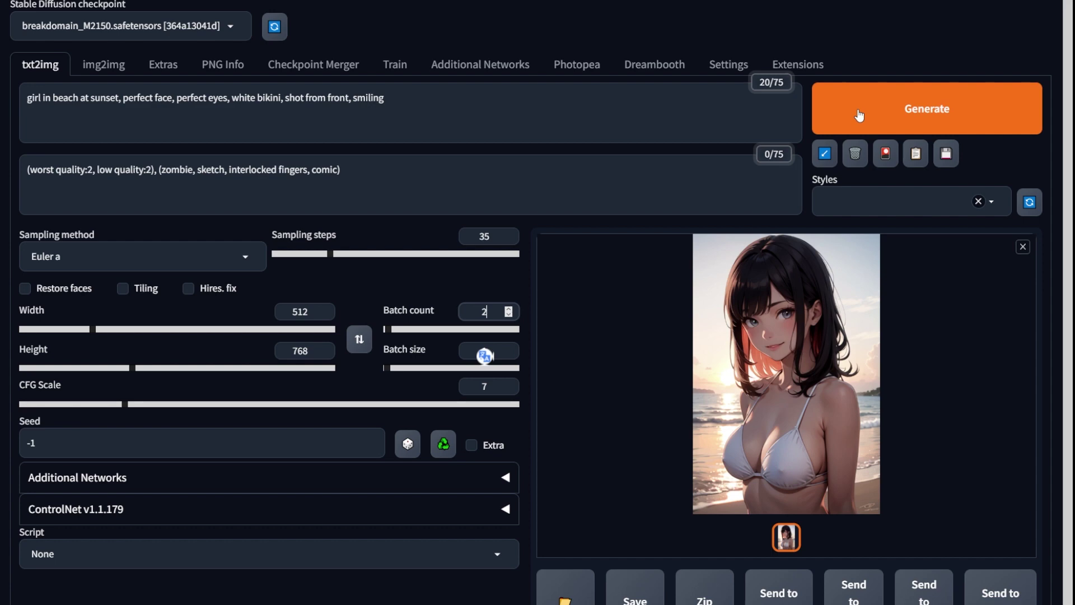
left_click(856, 115)
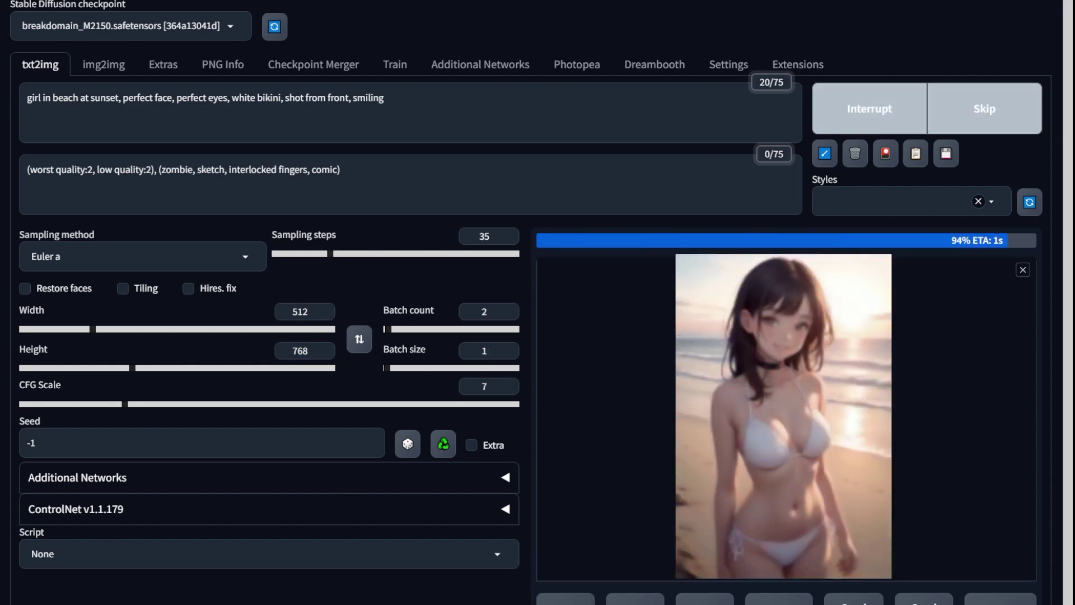
left_click(688, 431)
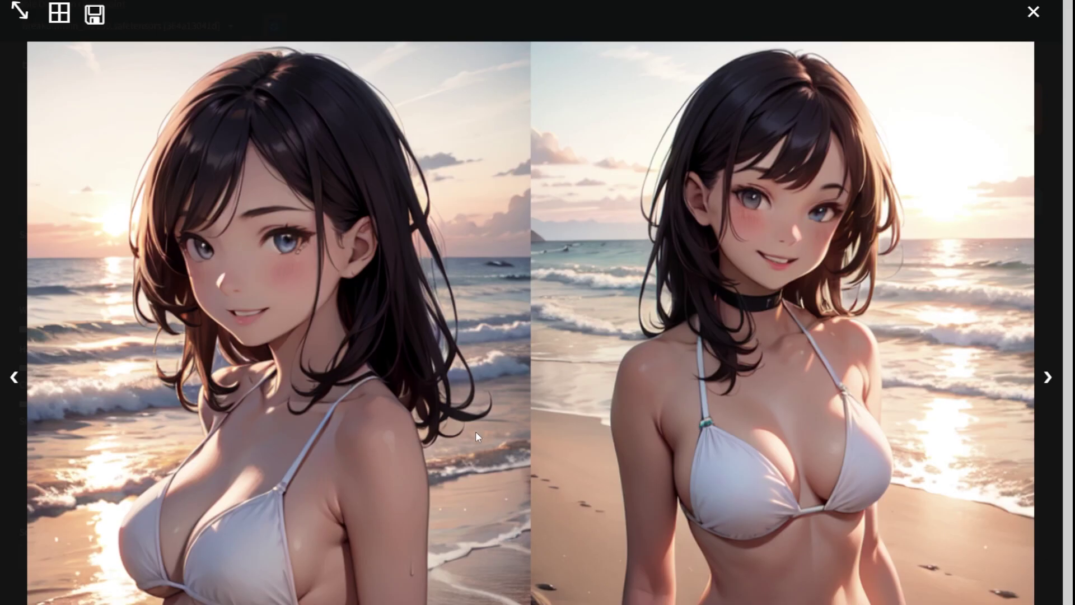
left_click(812, 12)
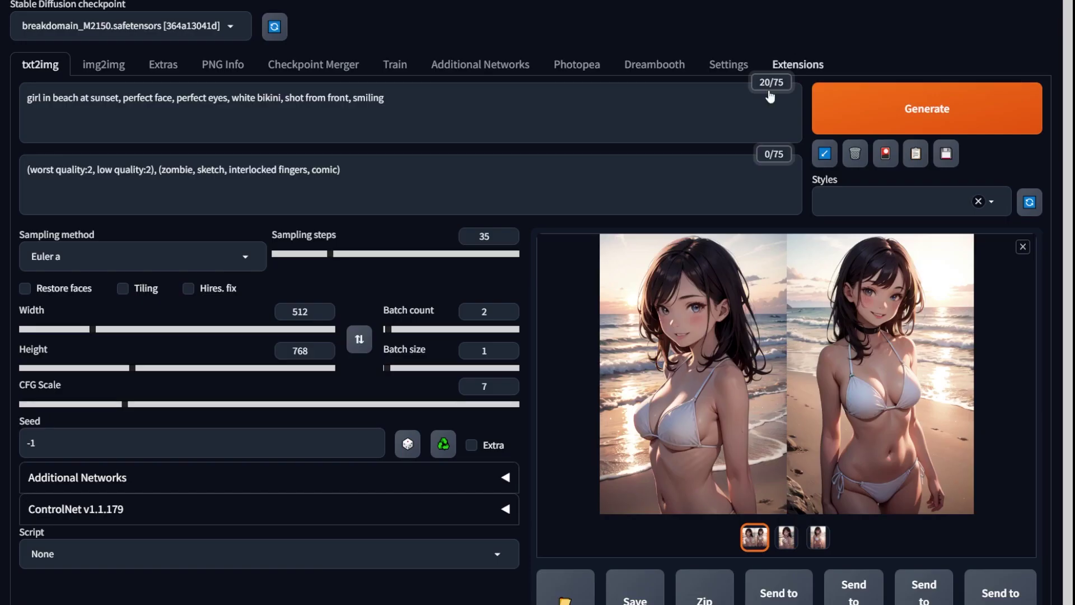
left_click(911, 90)
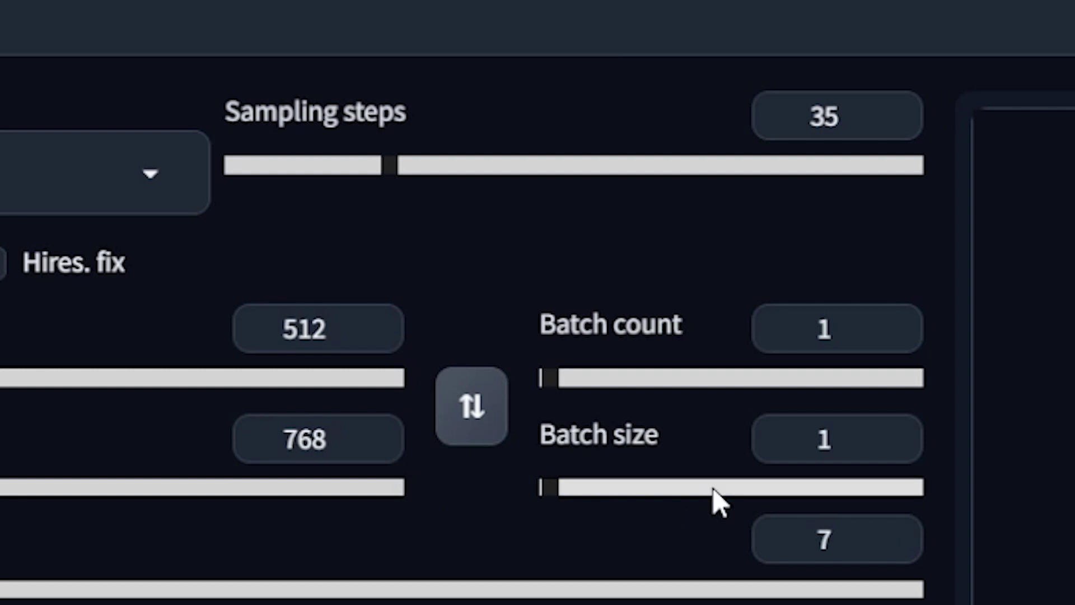
double_click(845, 327)
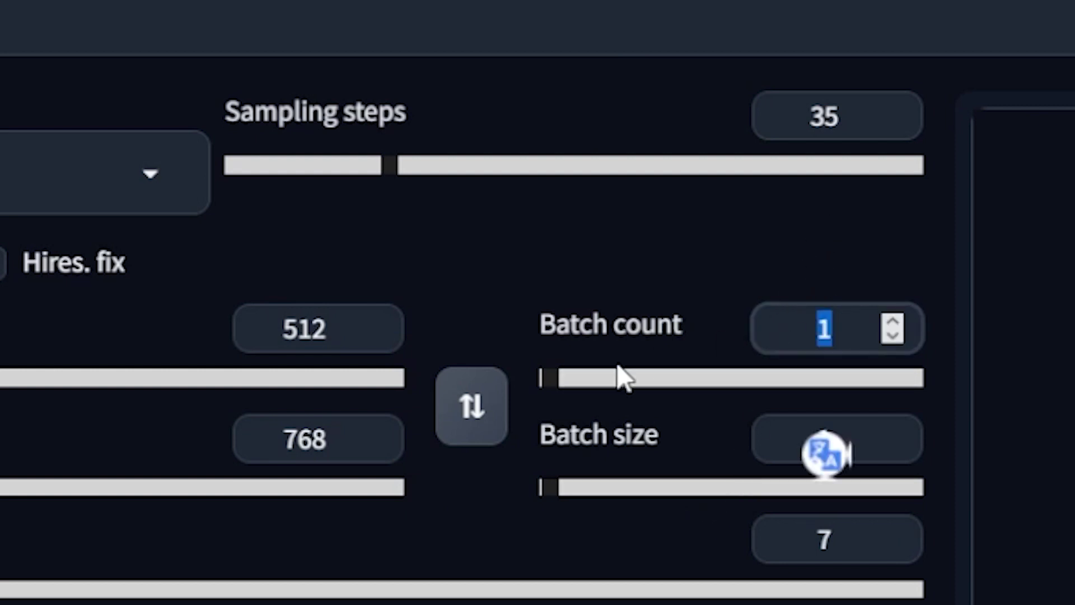
type("2")
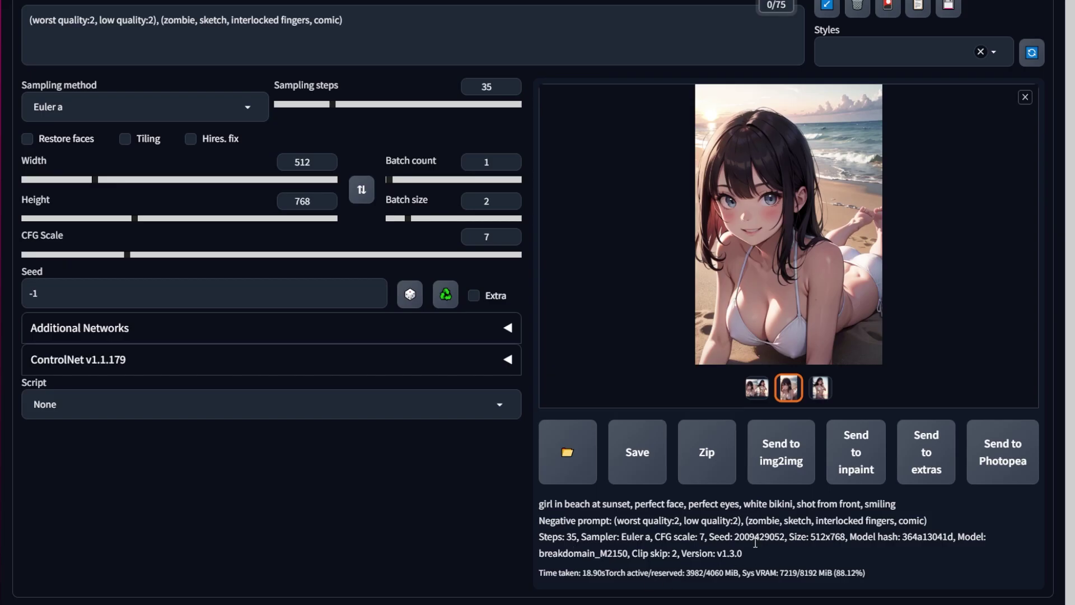
left_click_drag(734, 539, 785, 538)
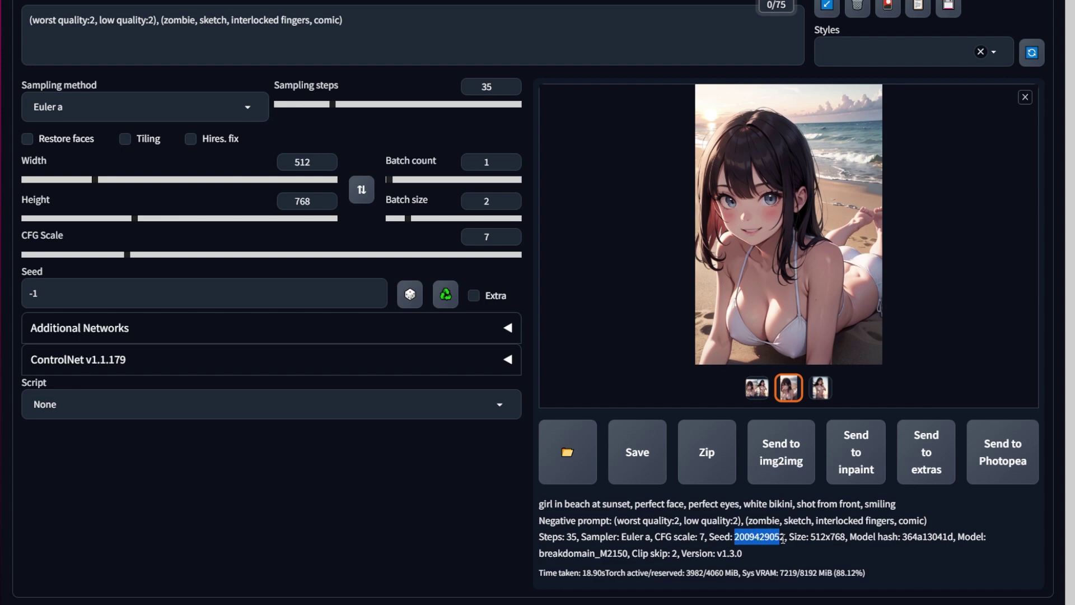
left_click(809, 390)
left_click(801, 390)
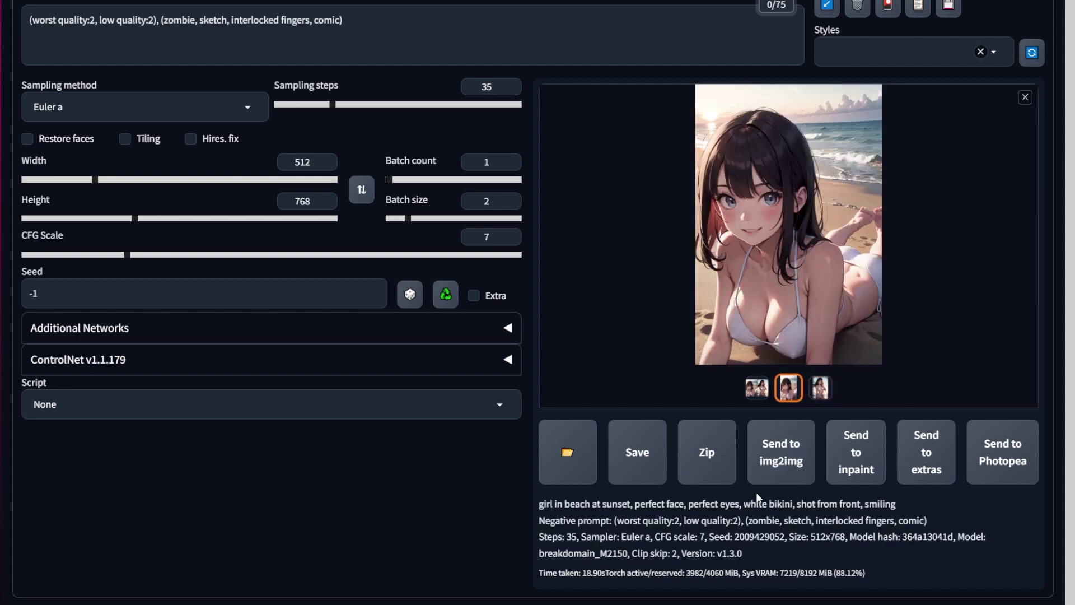
double_click(749, 537)
key("ctrl+c")
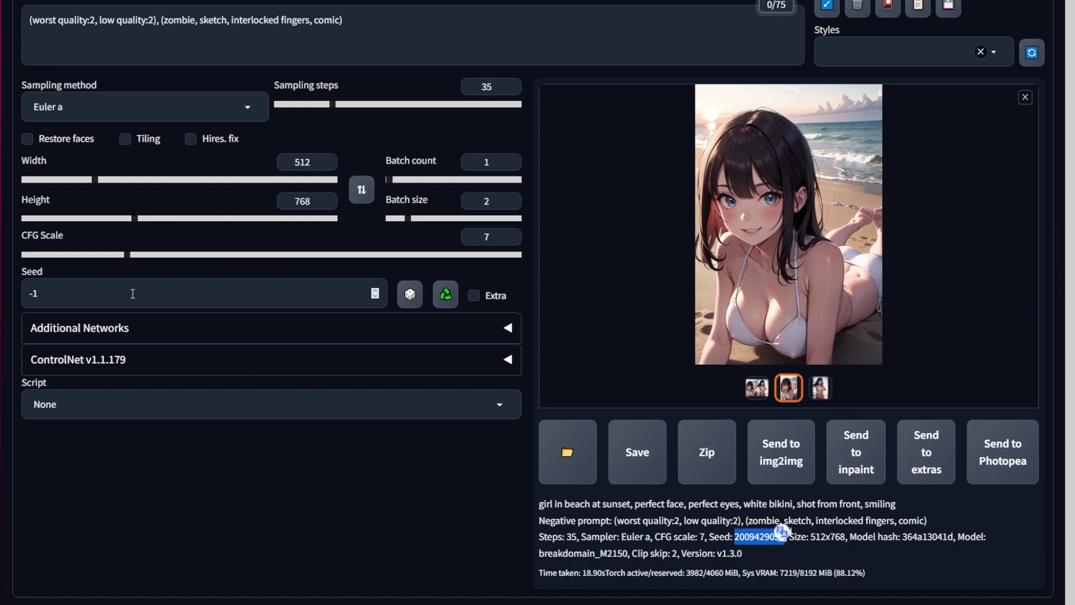
left_click(375, 293)
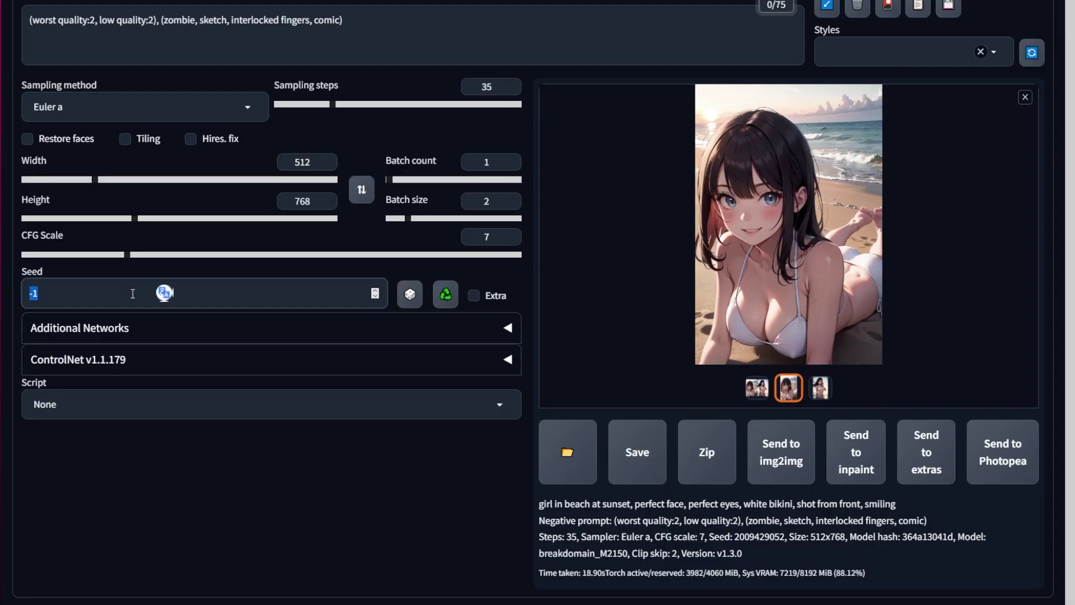
key("ctrl+v")
Step: Generate with batch size 1 and batch count 4, then enlarge the four-image grid
double_click(486, 201)
type("1")
double_click(487, 162)
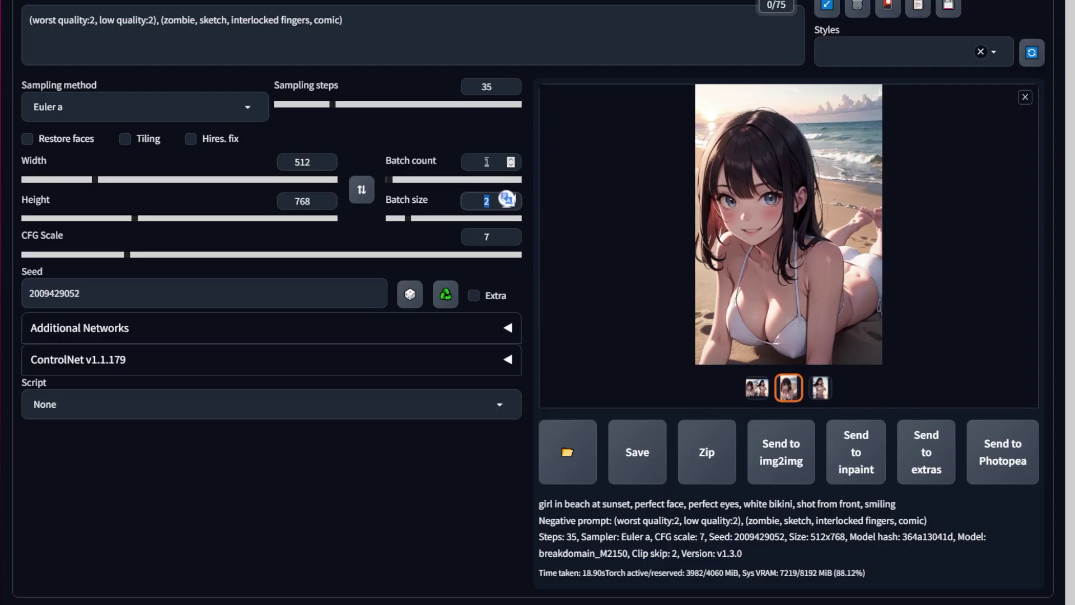
type("4")
key("ctrl+Return")
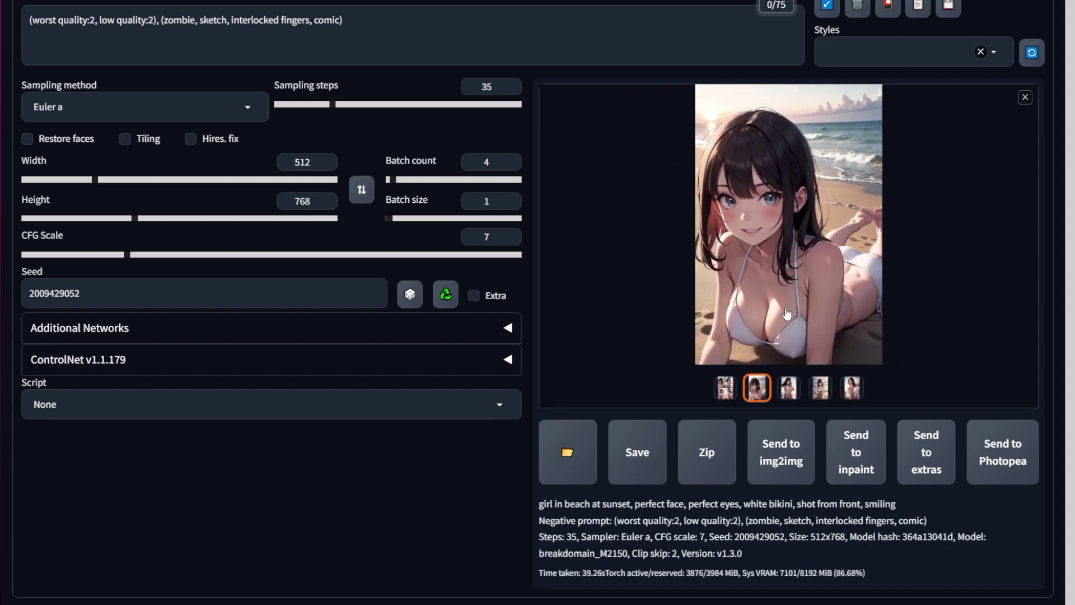
left_click(735, 392)
left_click(767, 283)
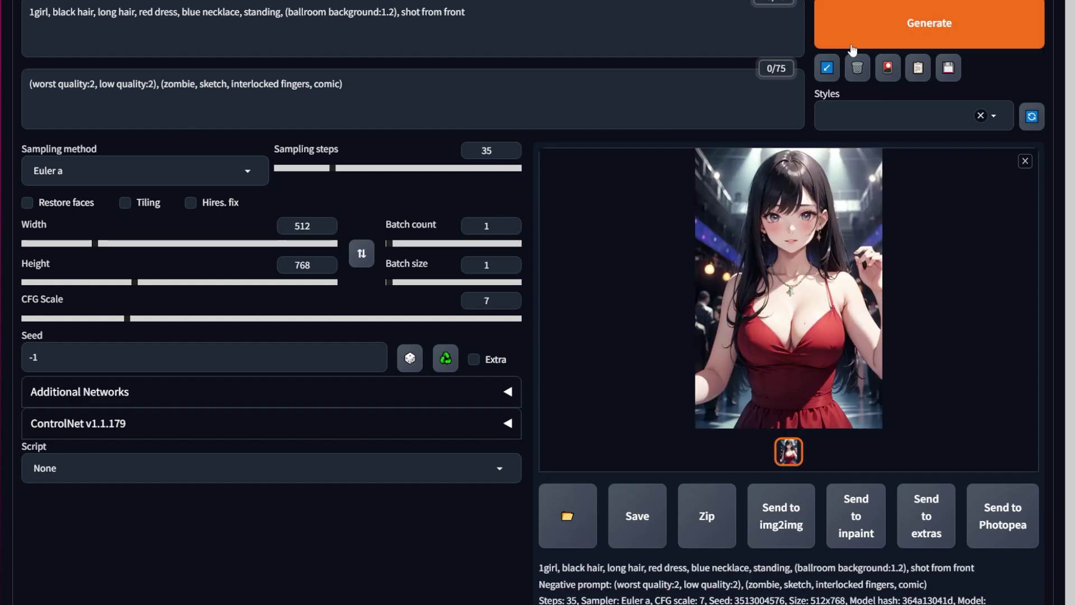
left_click(831, 219)
left_click(941, 211)
double_click(754, 598)
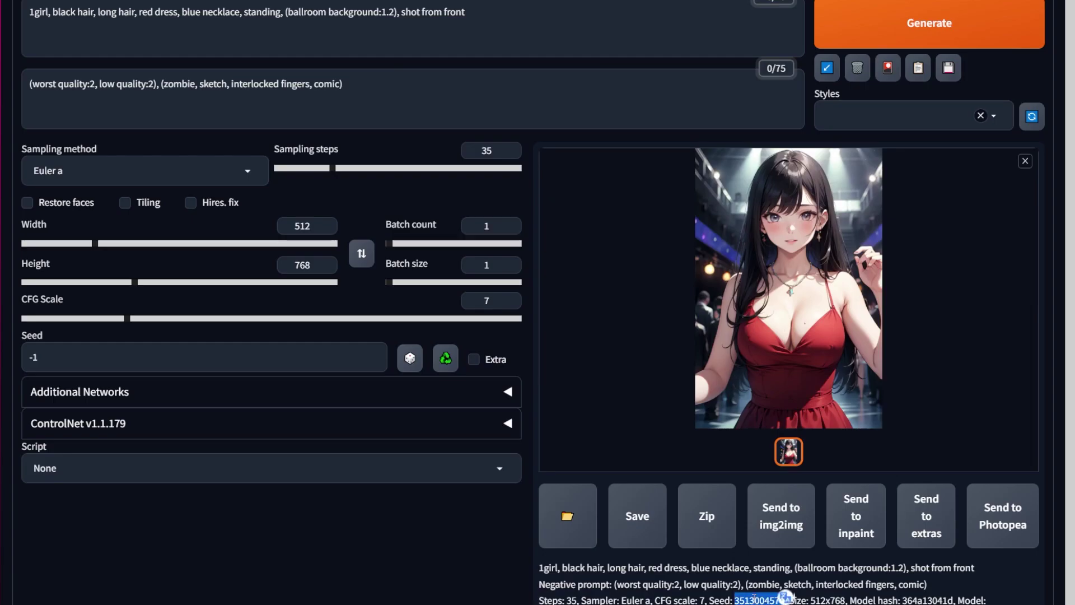
key("ctrl+c")
left_click(273, 359)
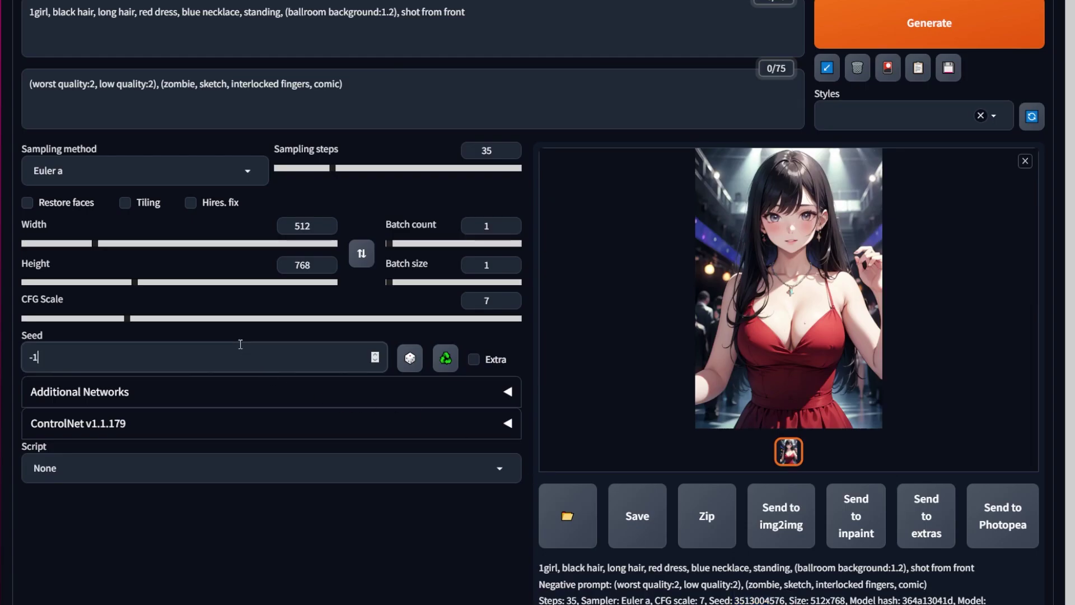
key("ctrl+a")
key("ctrl+v")
Step: Generate with batch count 4 and view the four-image grid
double_click(487, 225)
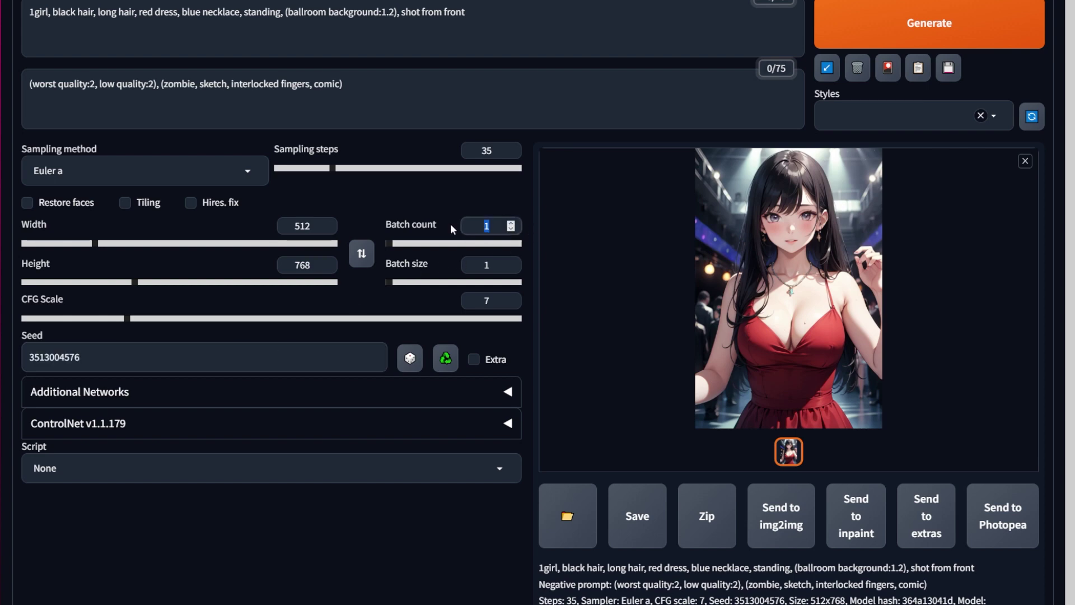
type("4")
key("ctrl+Return")
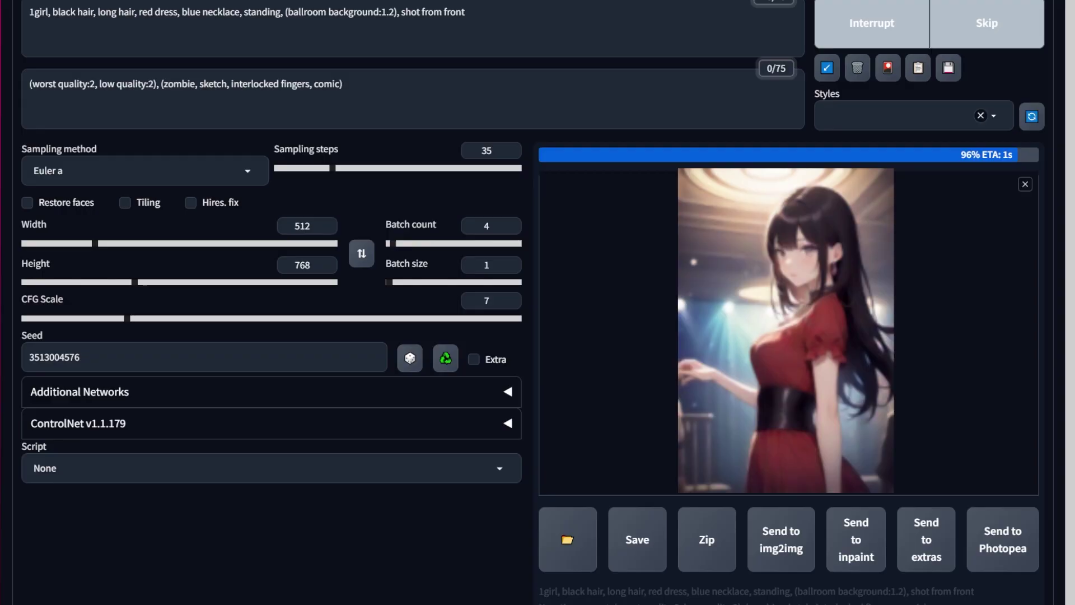
left_click(786, 239)
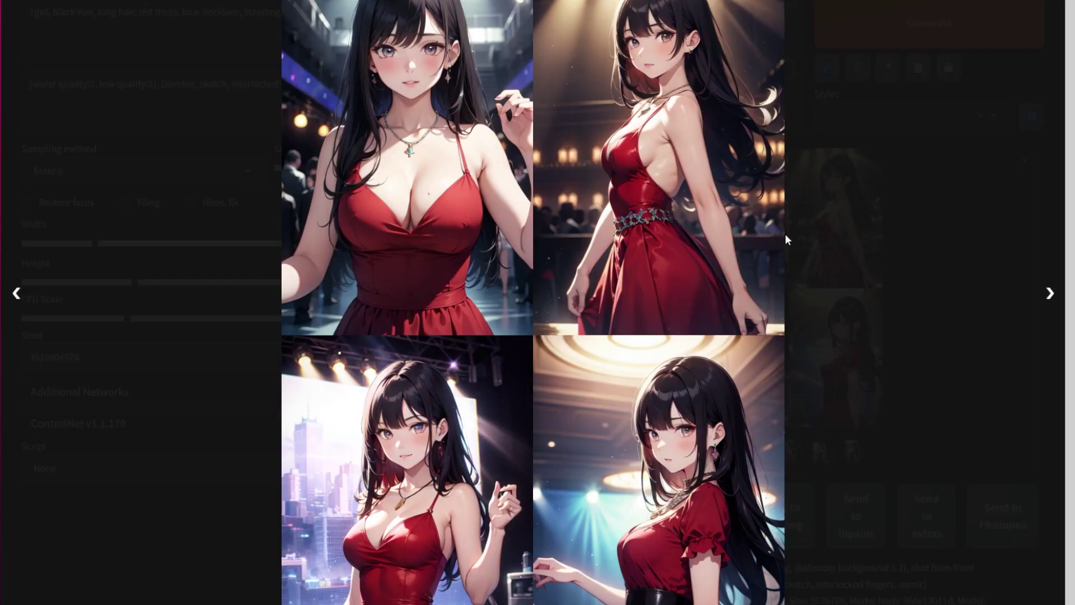
left_click(899, 301)
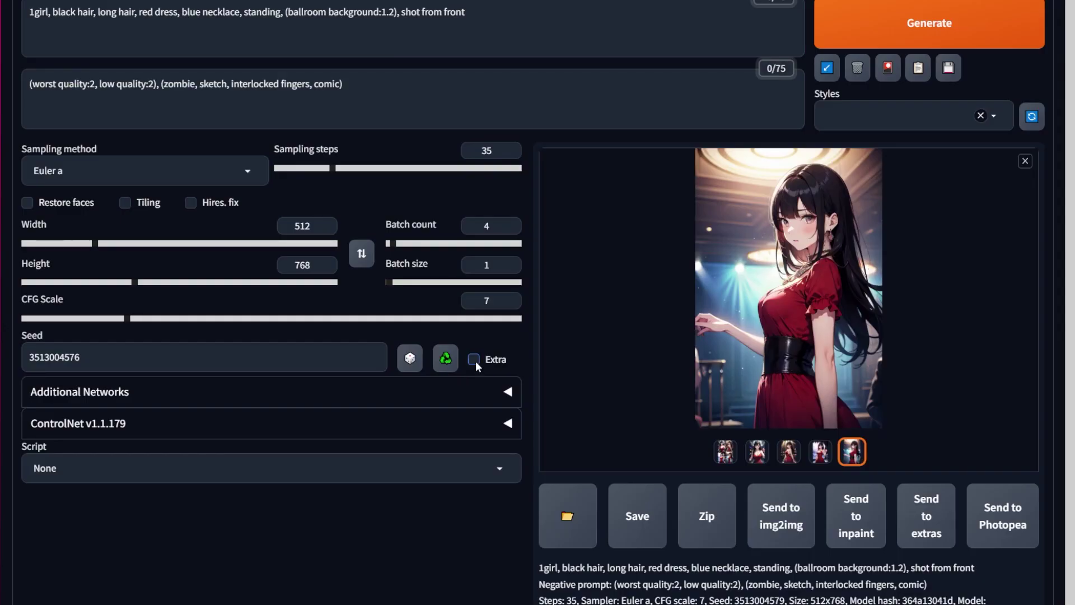
Step: Turn on the Extra seed options and try different Variation strength values
left_click(473, 359)
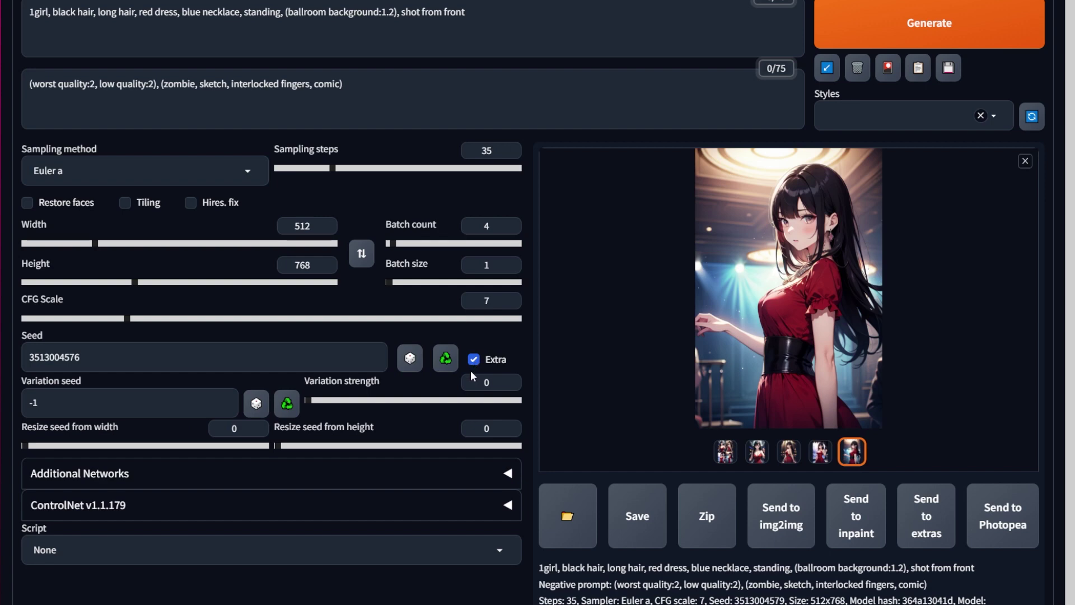
left_click_drag(434, 401, 291, 398)
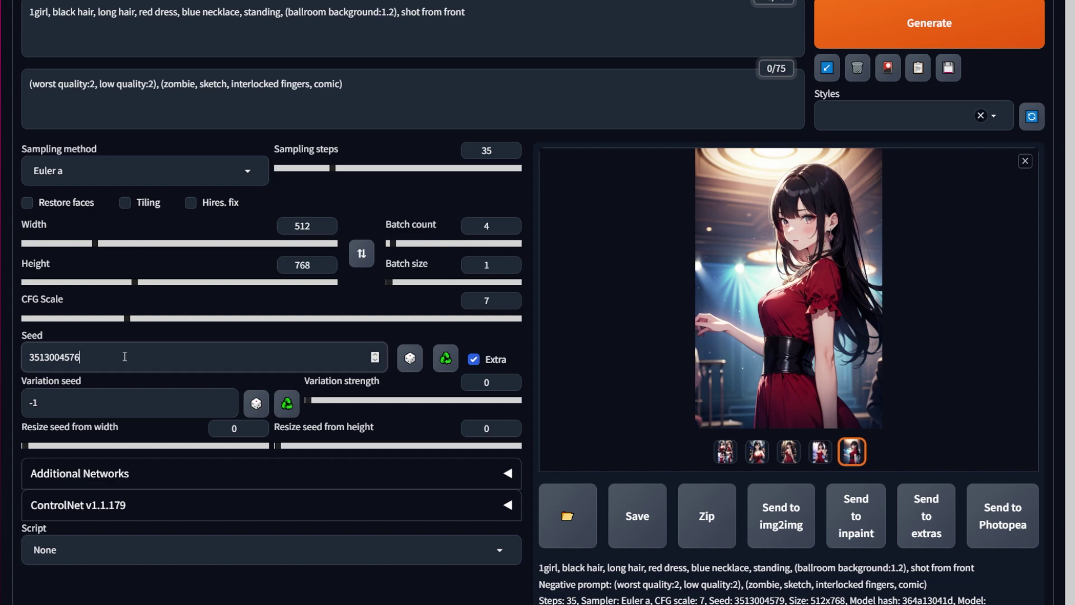
key("Right")
Step: Set Resize seed from width and height to 512 each and generate
mouse_move(26, 445)
left_mouse_down()
mouse_move(47, 446)
mouse_move(23, 446)
left_mouse_up()
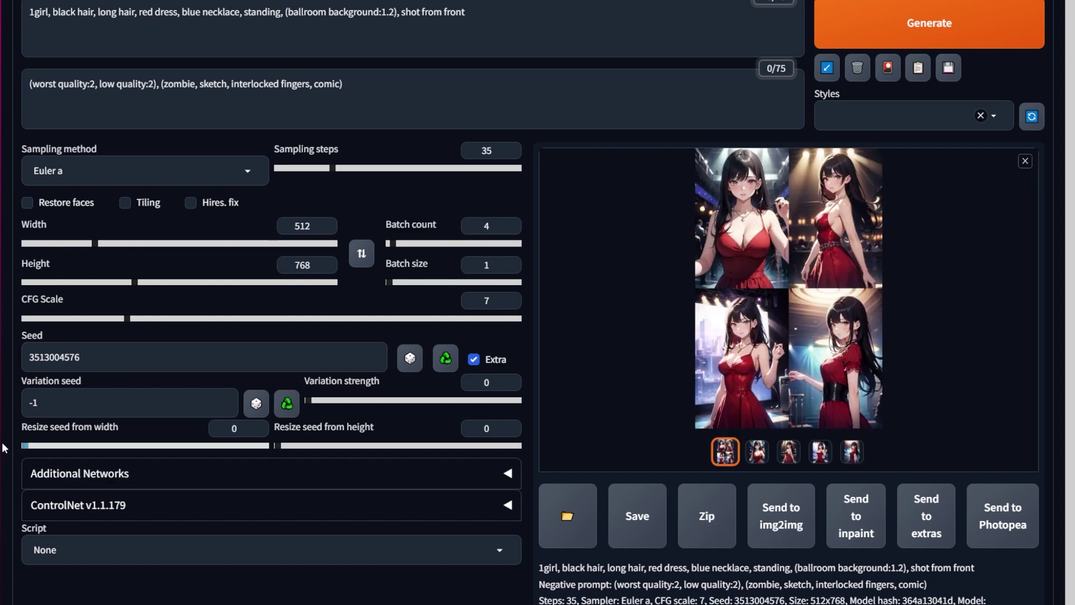
left_click_drag(236, 428, 177, 427)
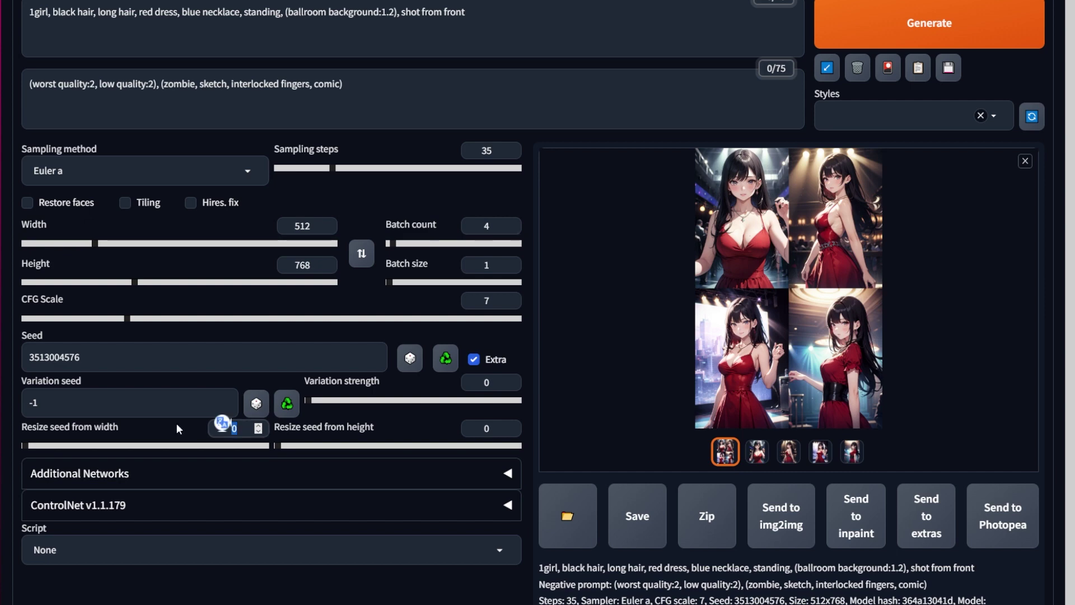
type("512")
left_click_drag(493, 427, 458, 427)
type("5")
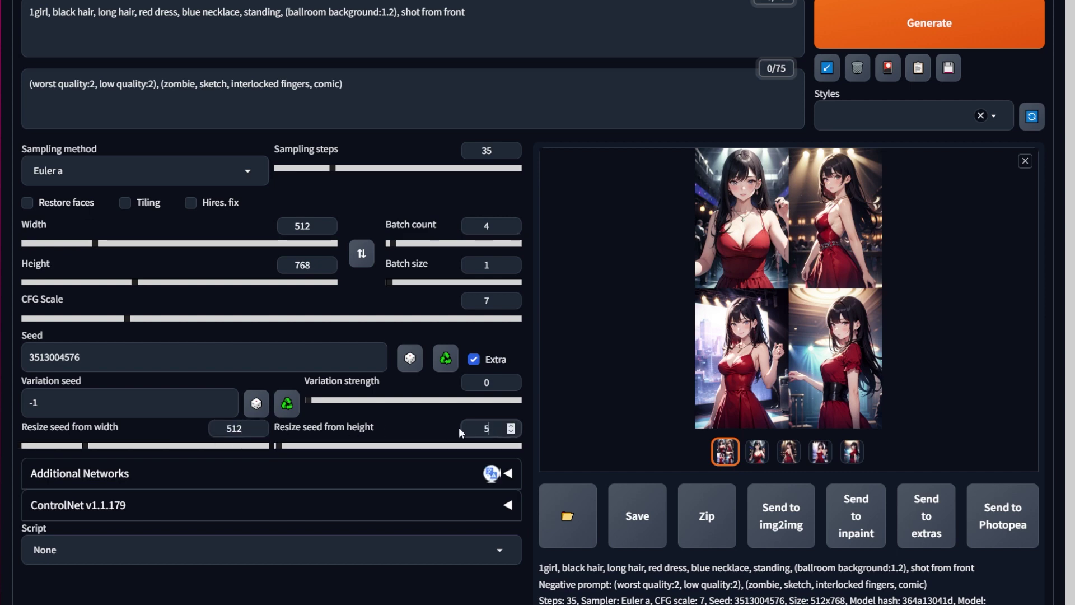
type("12")
left_click(910, 5)
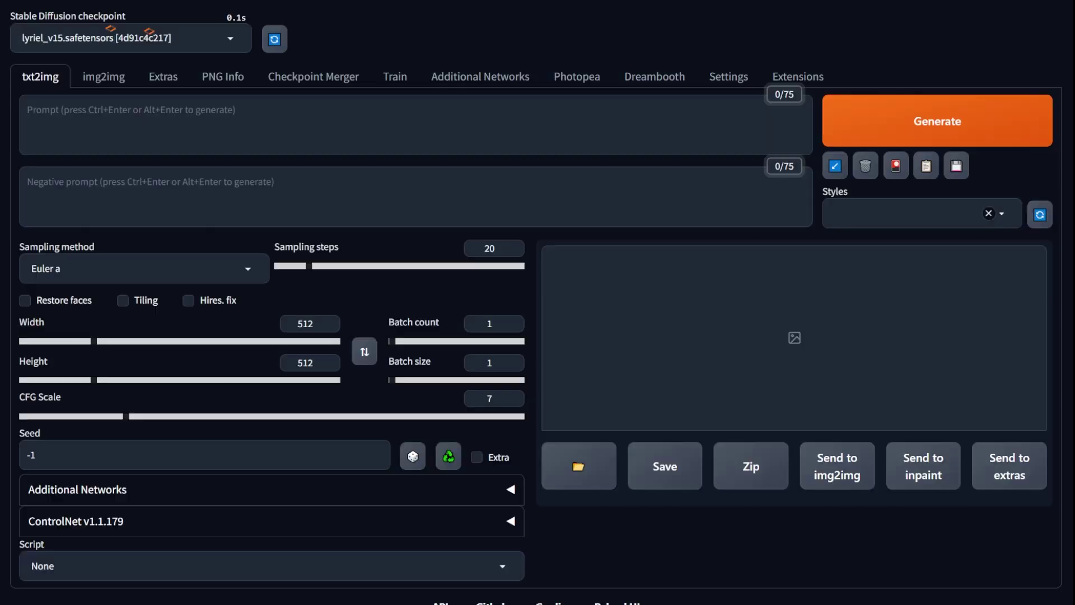
Step: Clear both prompts, enable Hires. fix, and display the list of upscalers
left_click(834, 165)
left_click(865, 165)
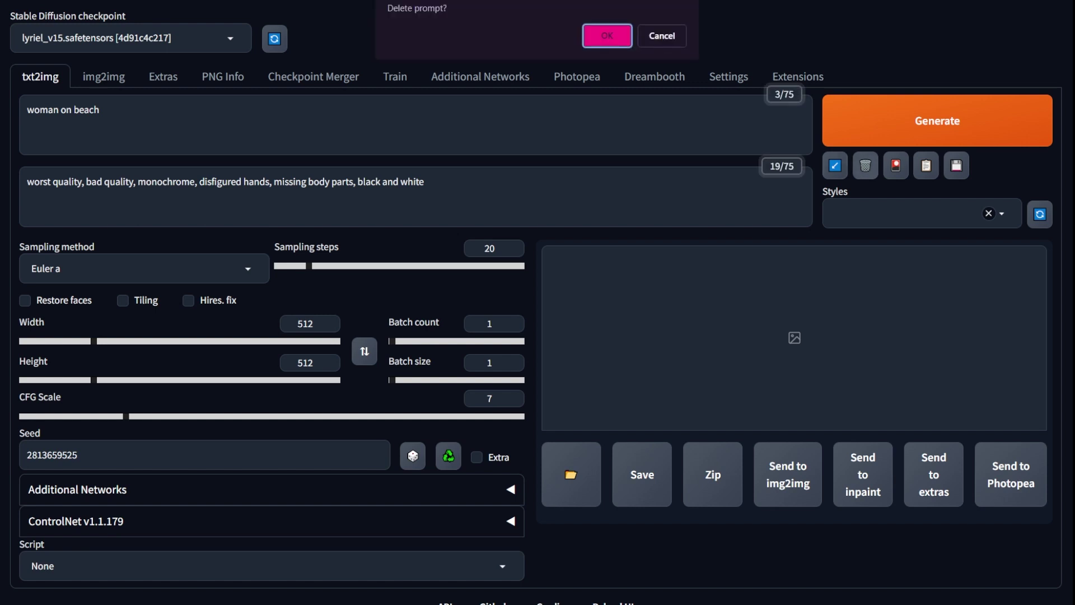
key("Return")
left_click(200, 290)
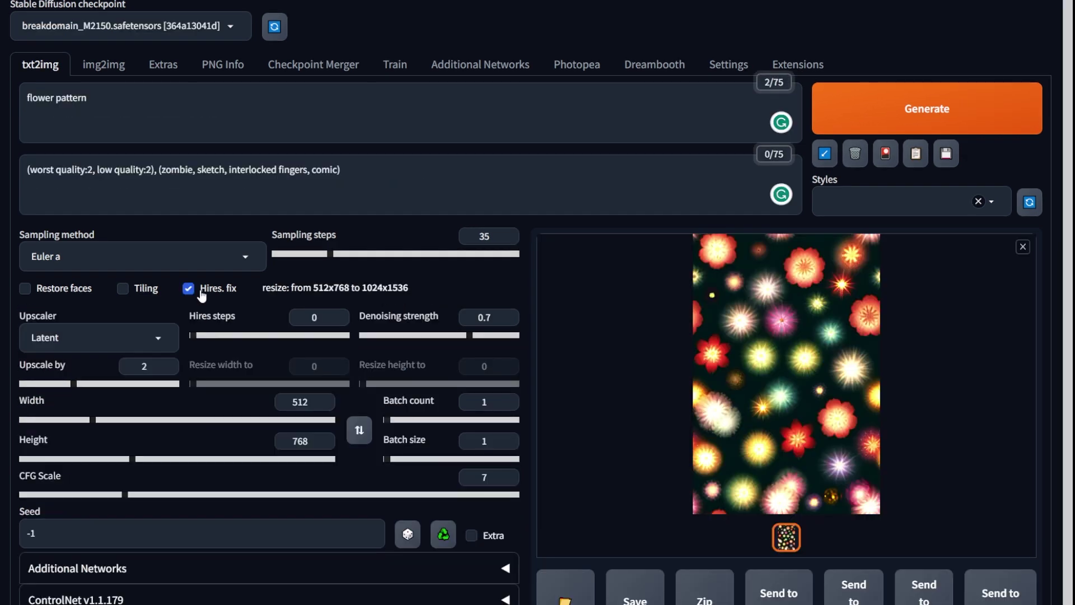
left_click(90, 342)
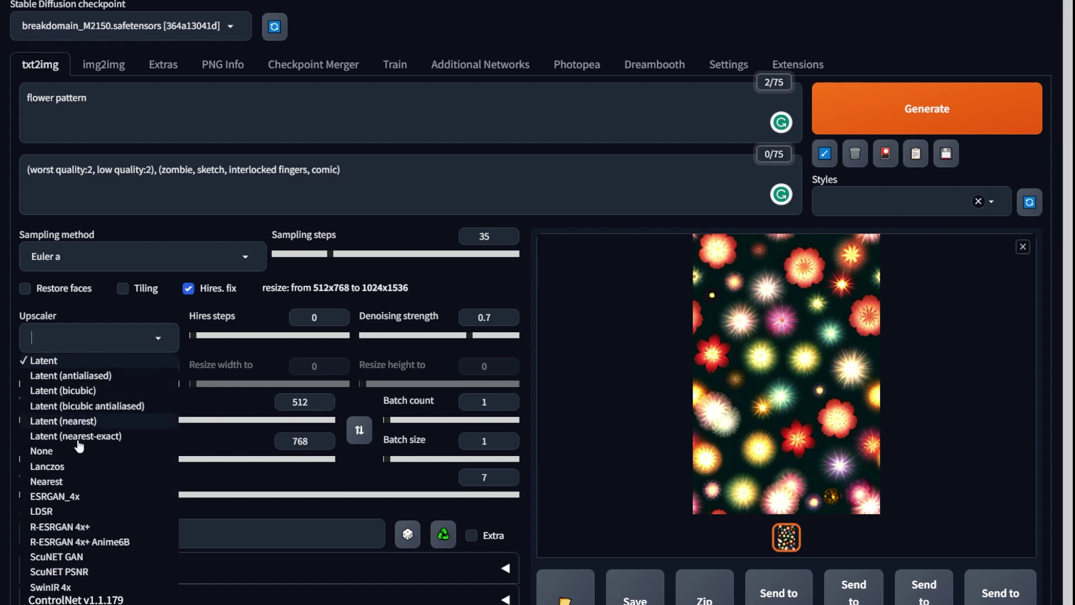